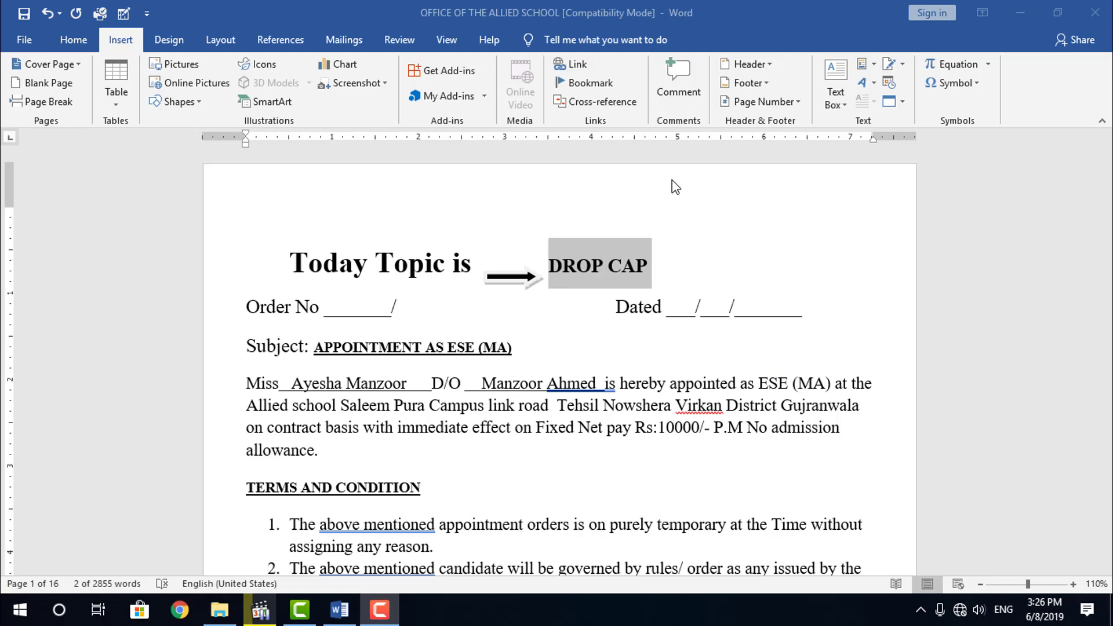
Deselect the DROP CAP title and place the cursor in the first letter's text
left_click(716, 265)
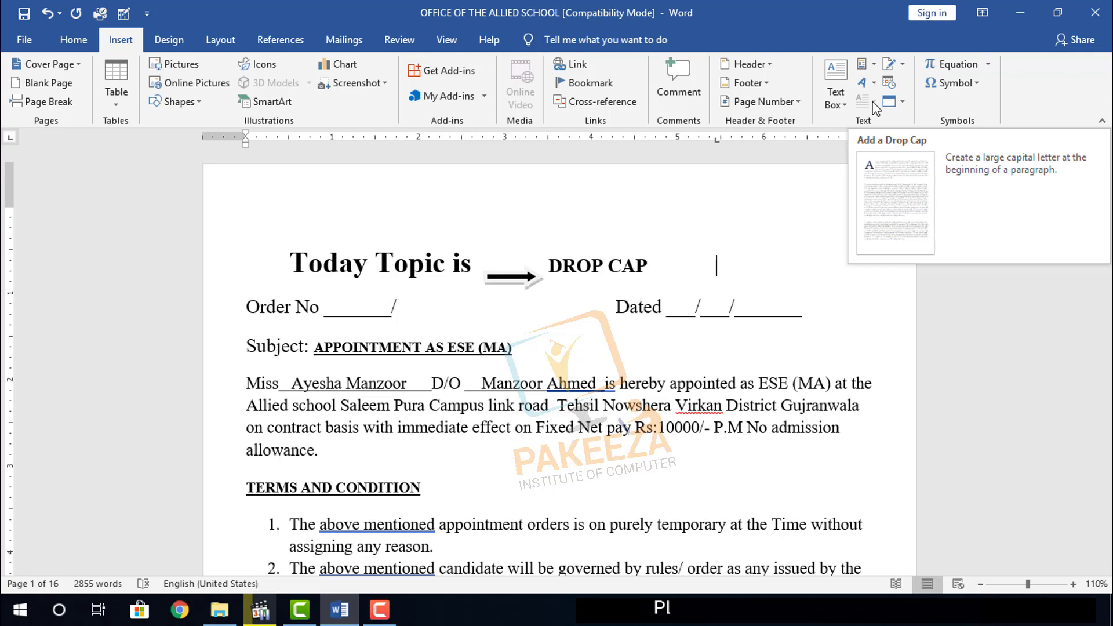
left_click(873, 105)
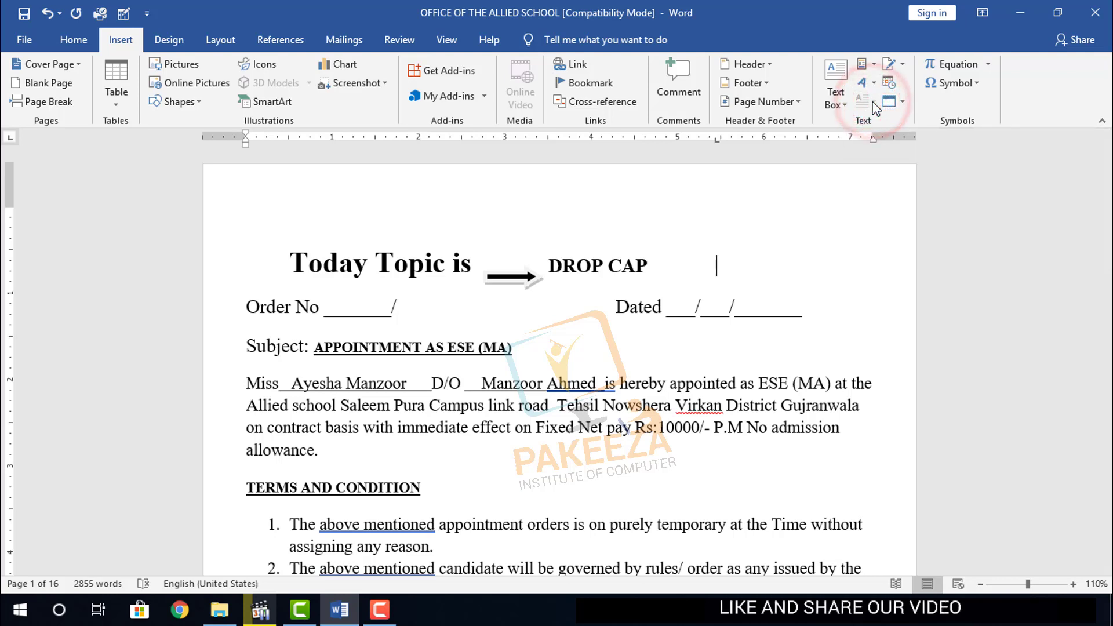
left_click(641, 383)
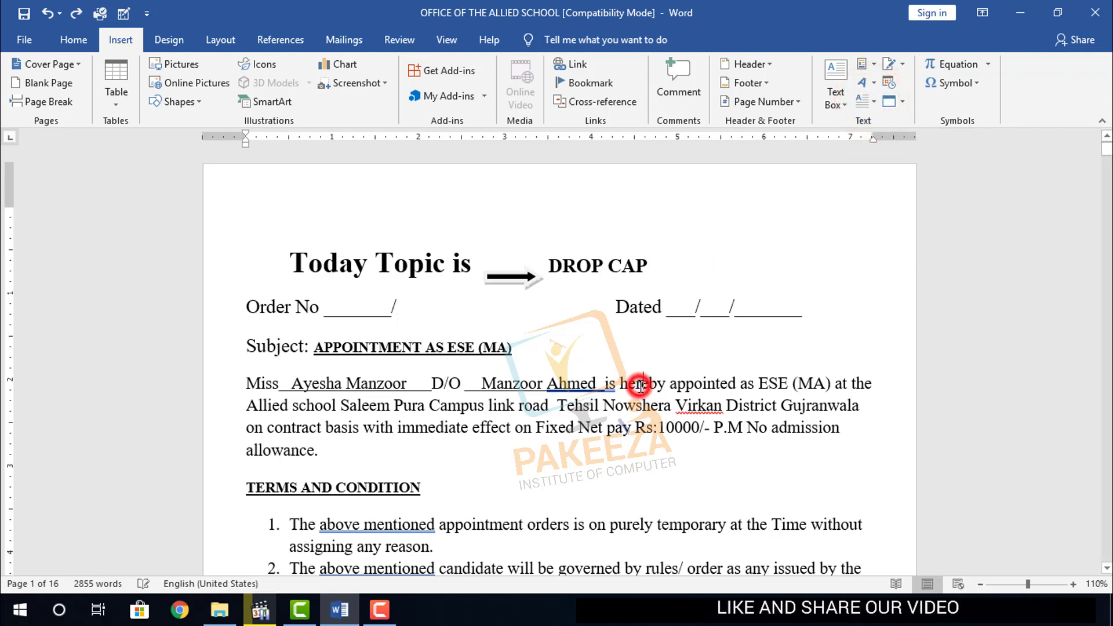
left_click(664, 268)
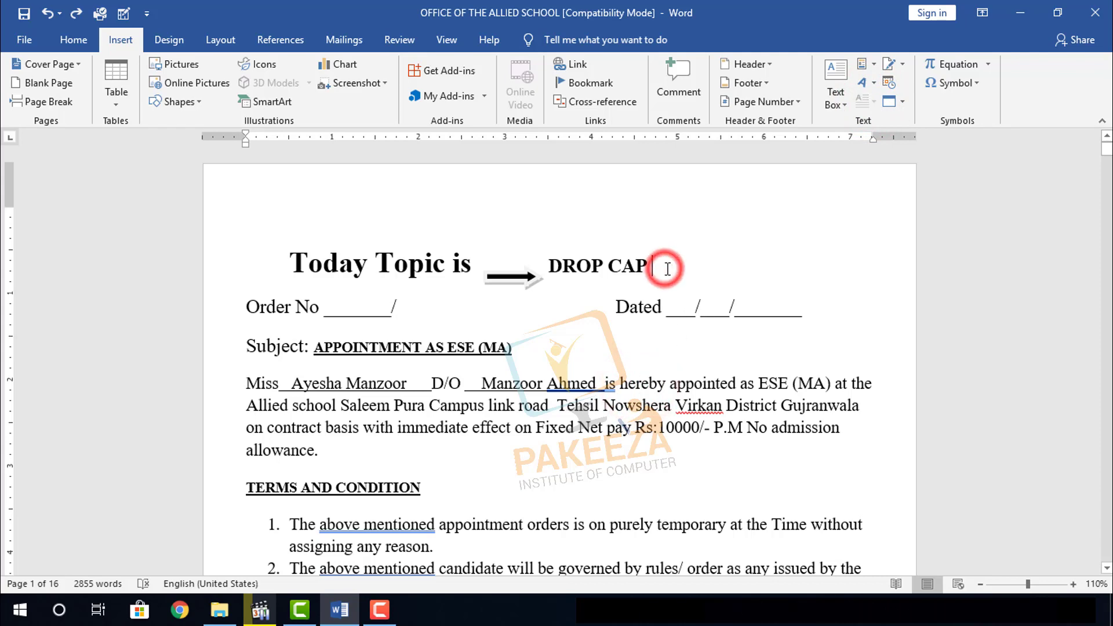
Scroll down to the second appointment order, ESE (MA. ISLAMIAT), on page 2
scroll(634, 363, "down", 3)
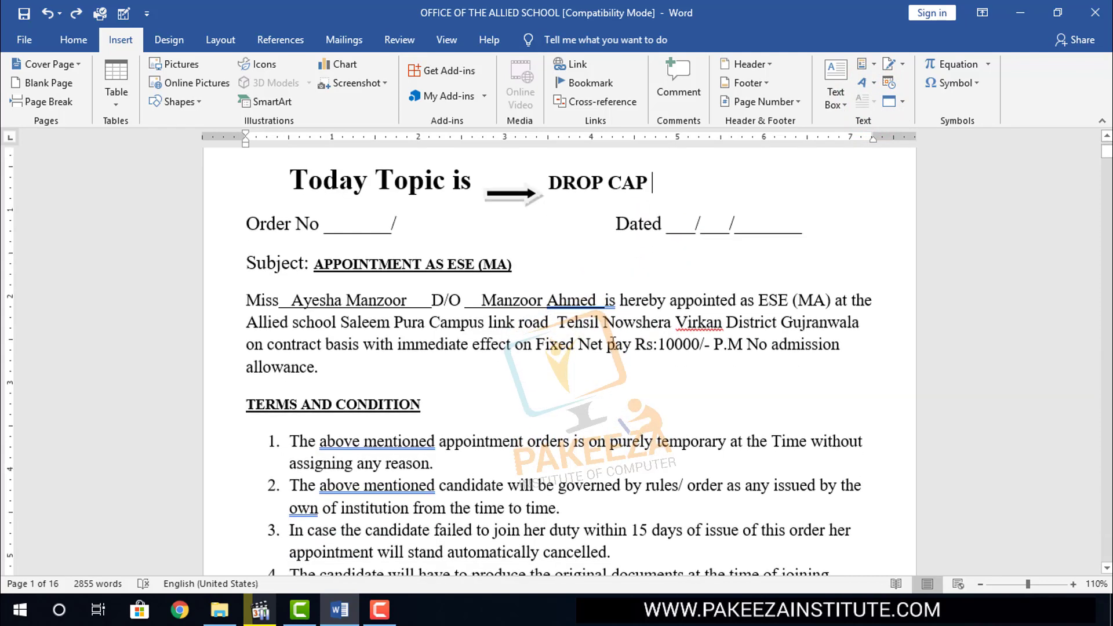
scroll(611, 347, "down", 1)
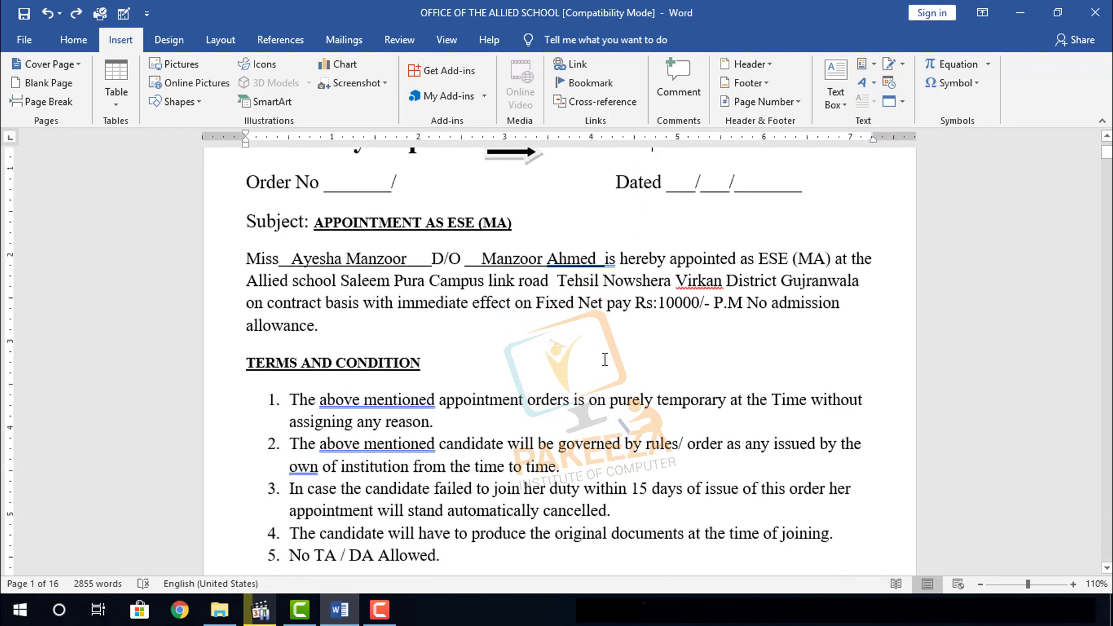
scroll(604, 360, "up", 1)
scroll(603, 360, "down", 1)
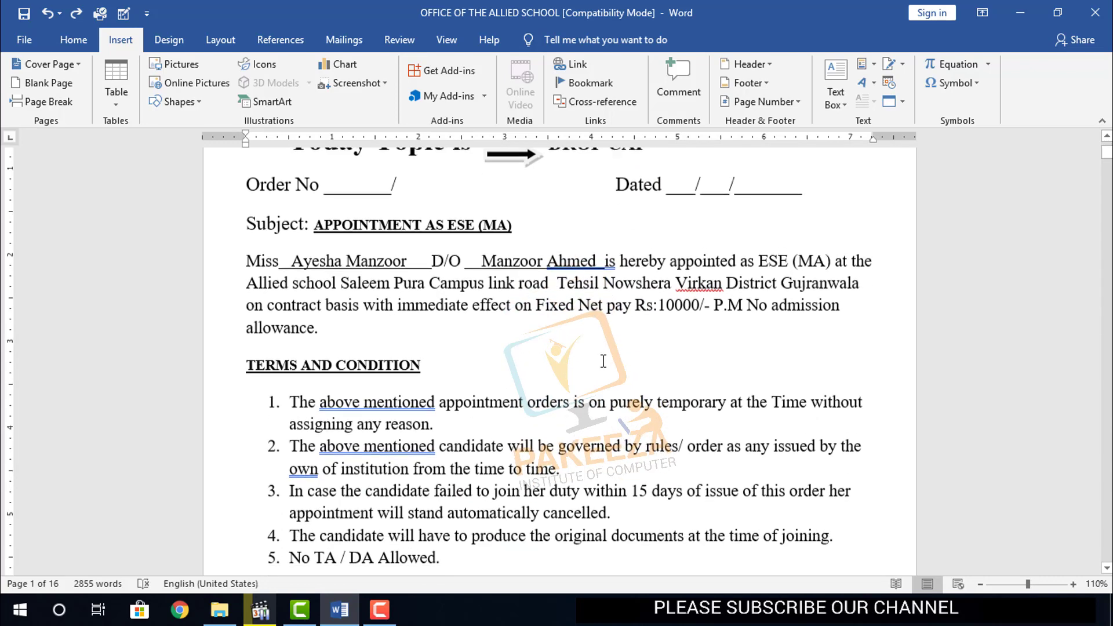
scroll(603, 360, "down", 2)
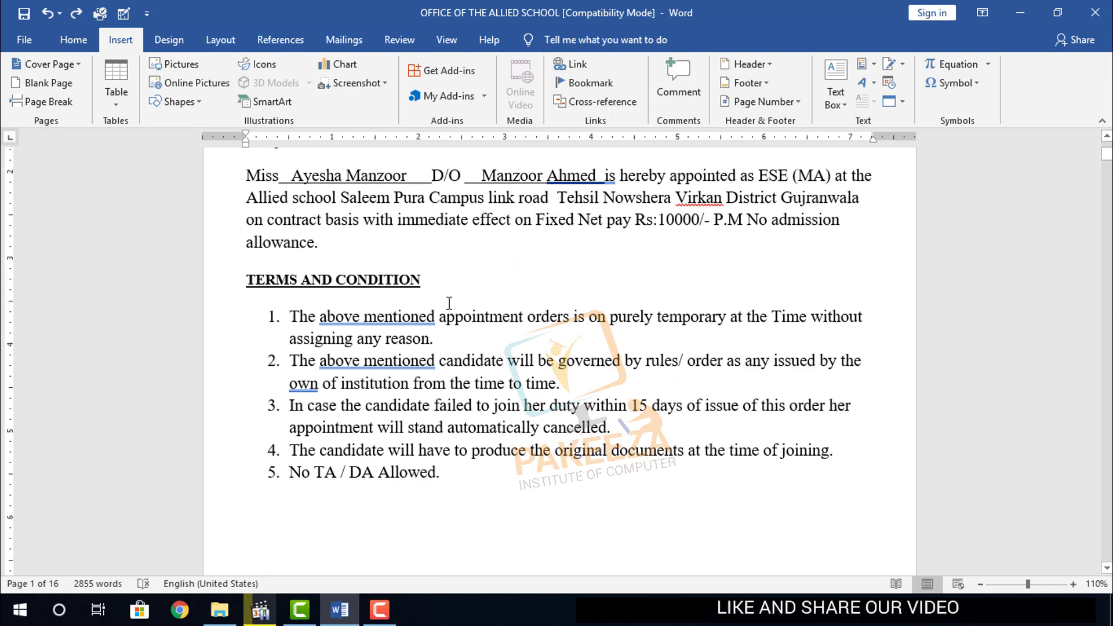
scroll(441, 299, "up", 2)
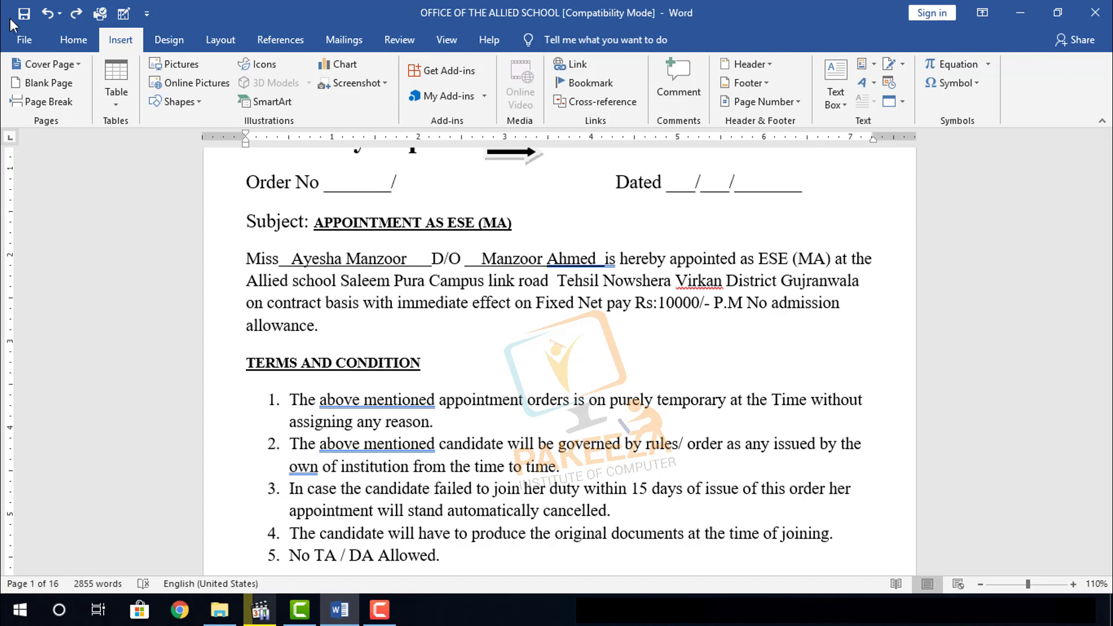
scroll(340, 336, "down", 5)
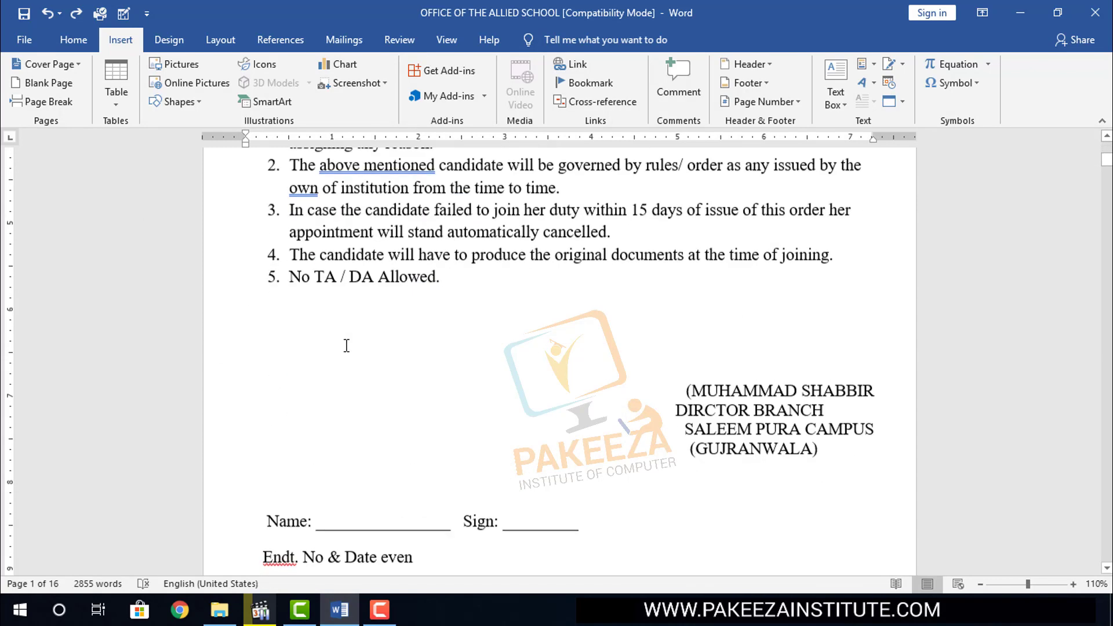
scroll(342, 342, "down", 5)
scroll(347, 351, "down", 5)
scroll(347, 350, "down", 3)
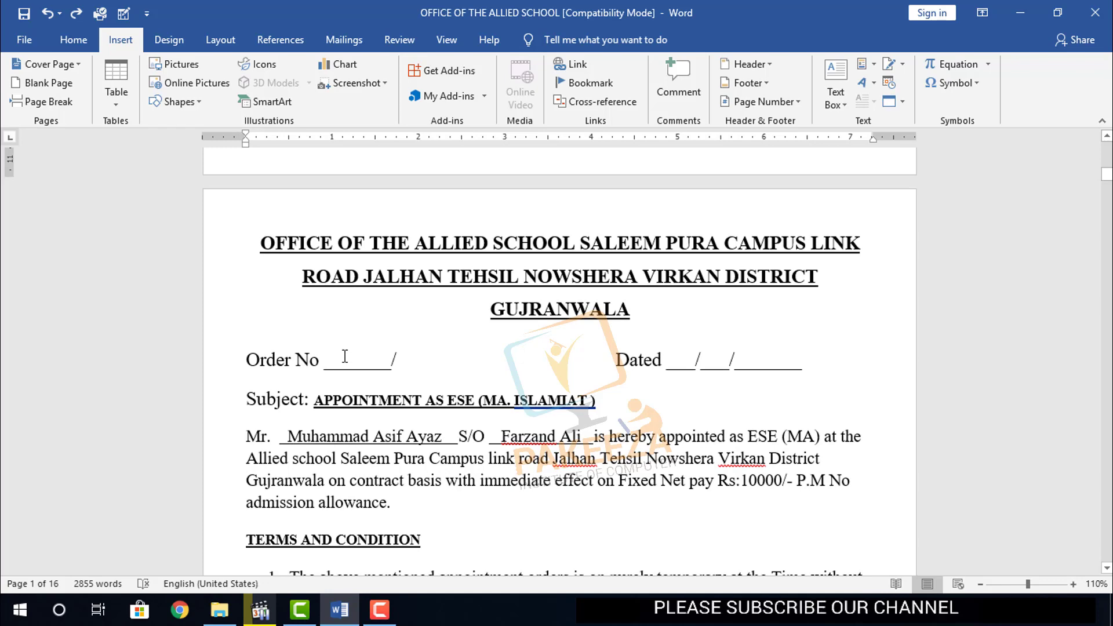
scroll(345, 356, "down", 3)
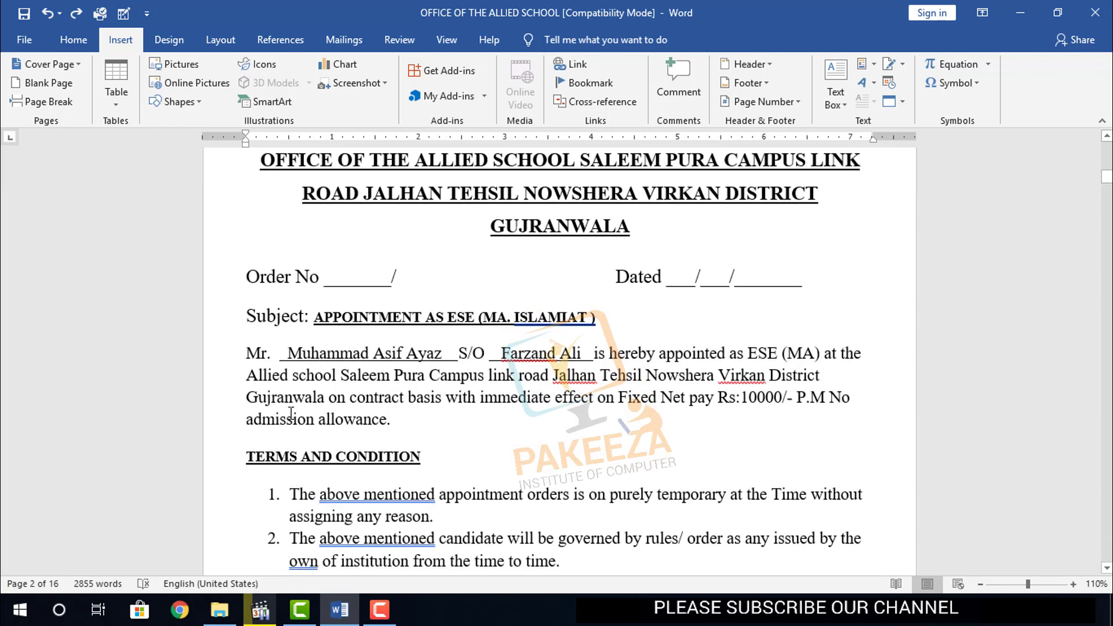
scroll(291, 412, "down", 2)
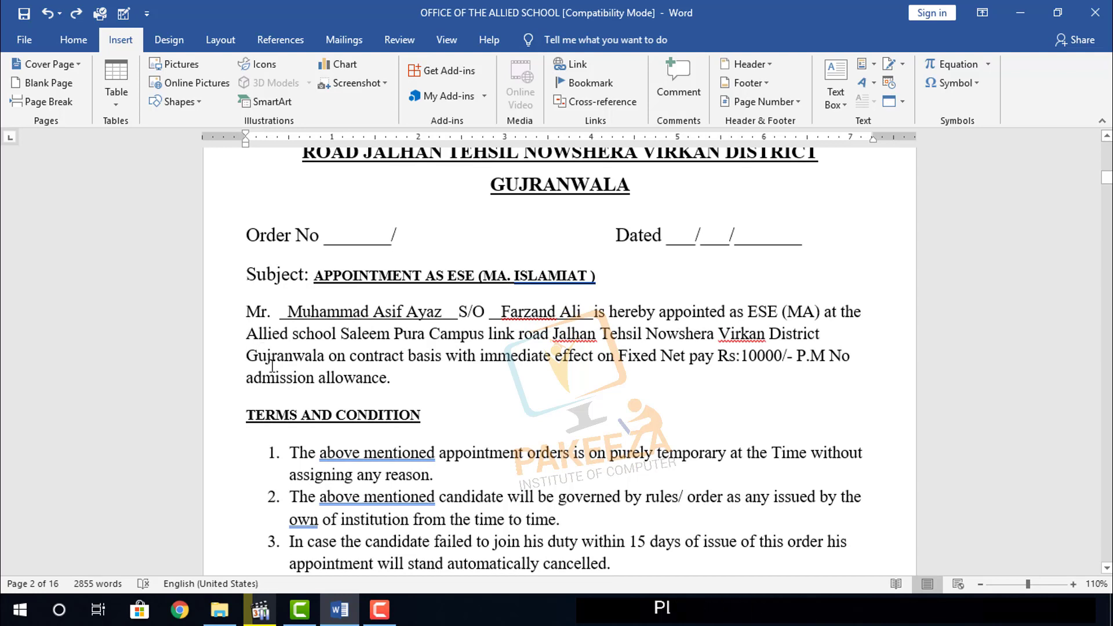
left_click(249, 333)
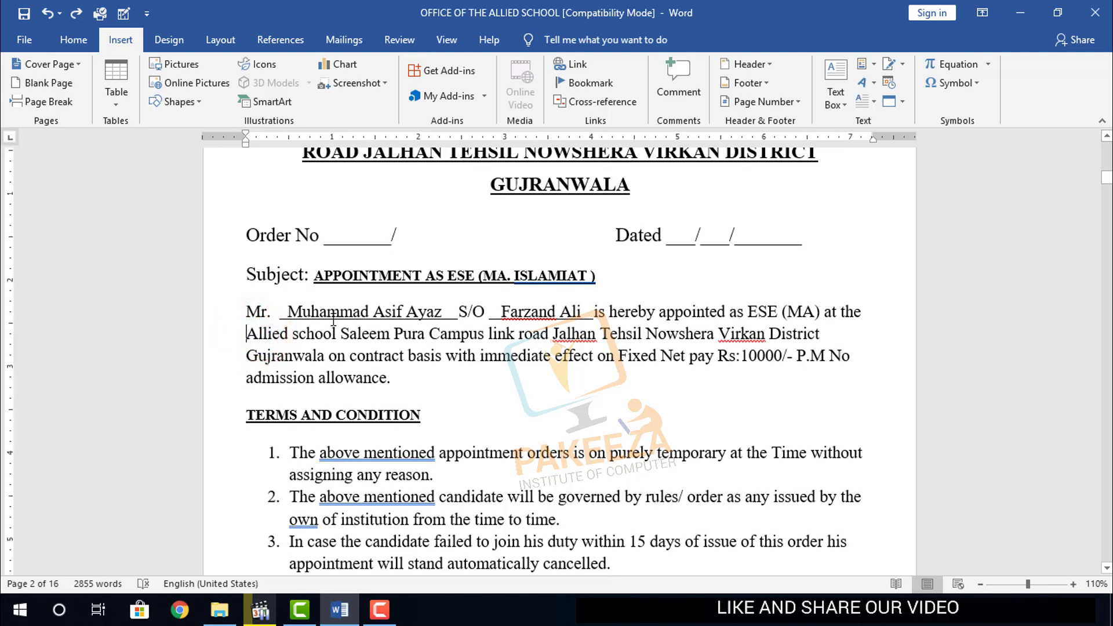
left_click_drag(246, 332, 255, 344)
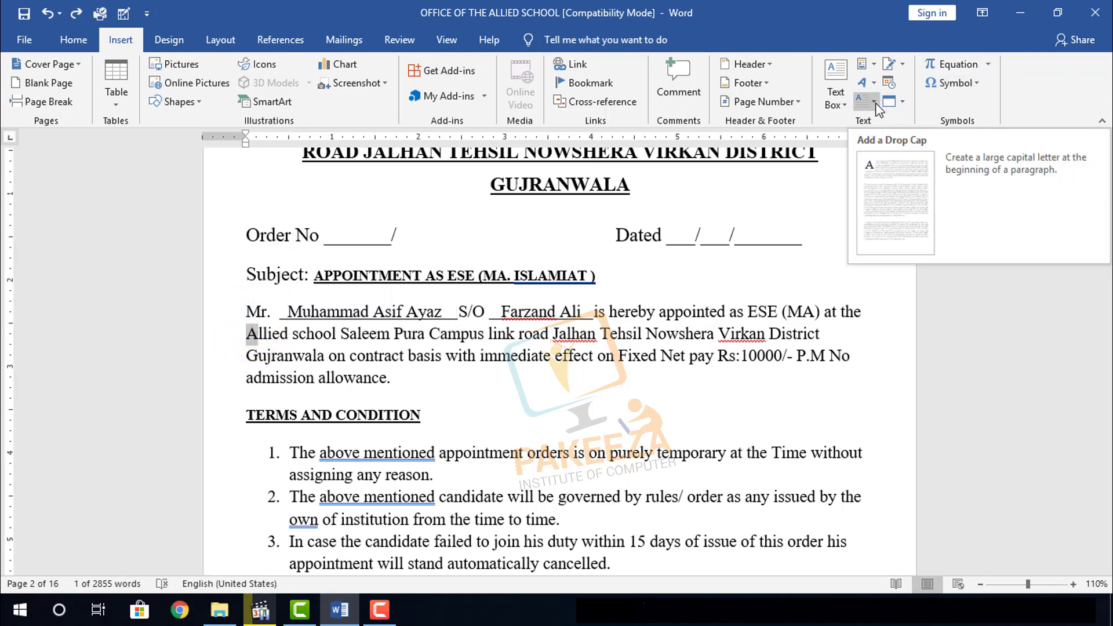
left_click(874, 103)
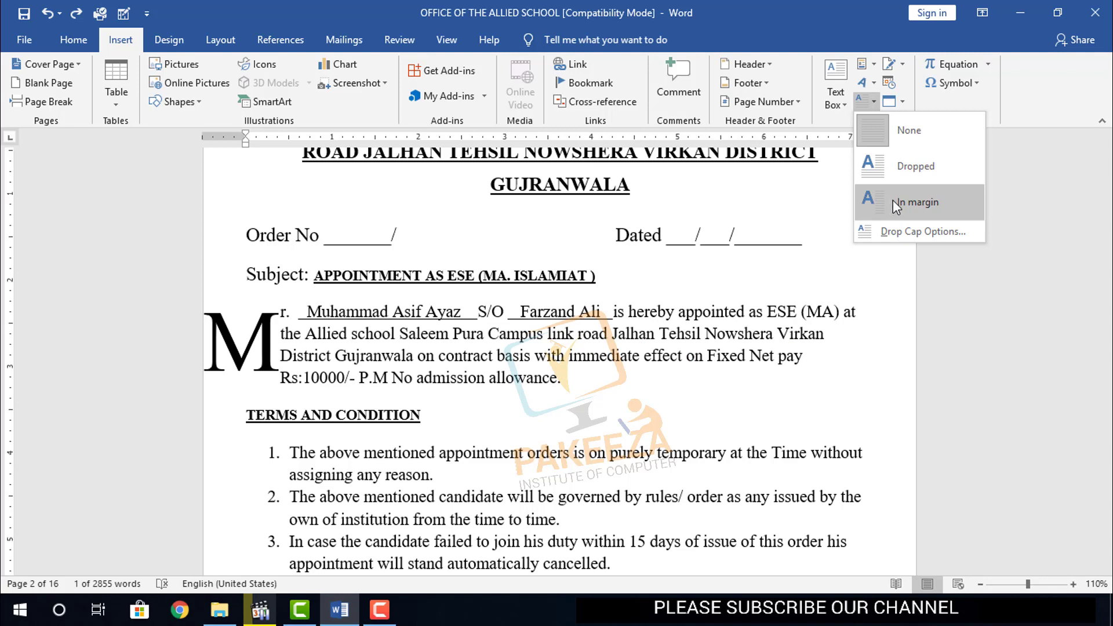
left_click(794, 392)
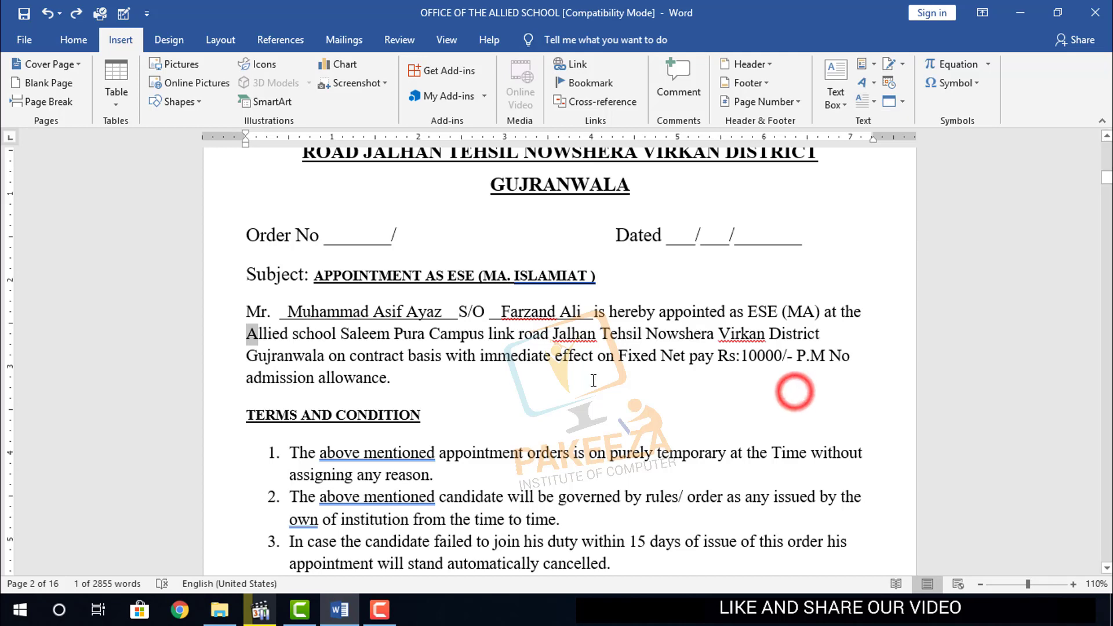
left_click(285, 453)
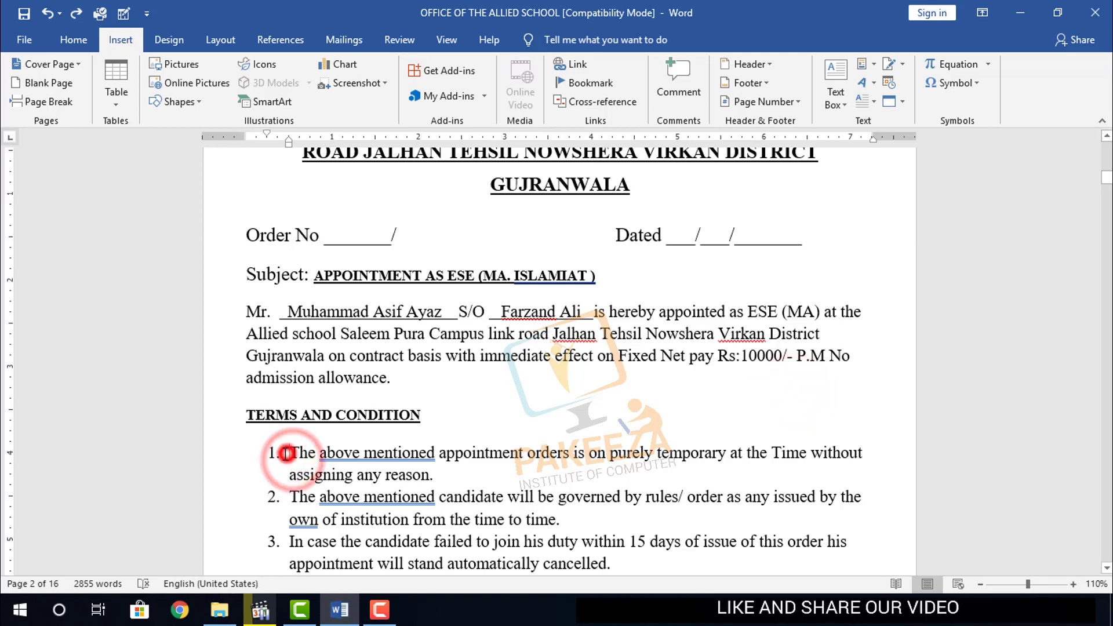
double_click(287, 453)
key("BackSpace")
key("BackSpace")
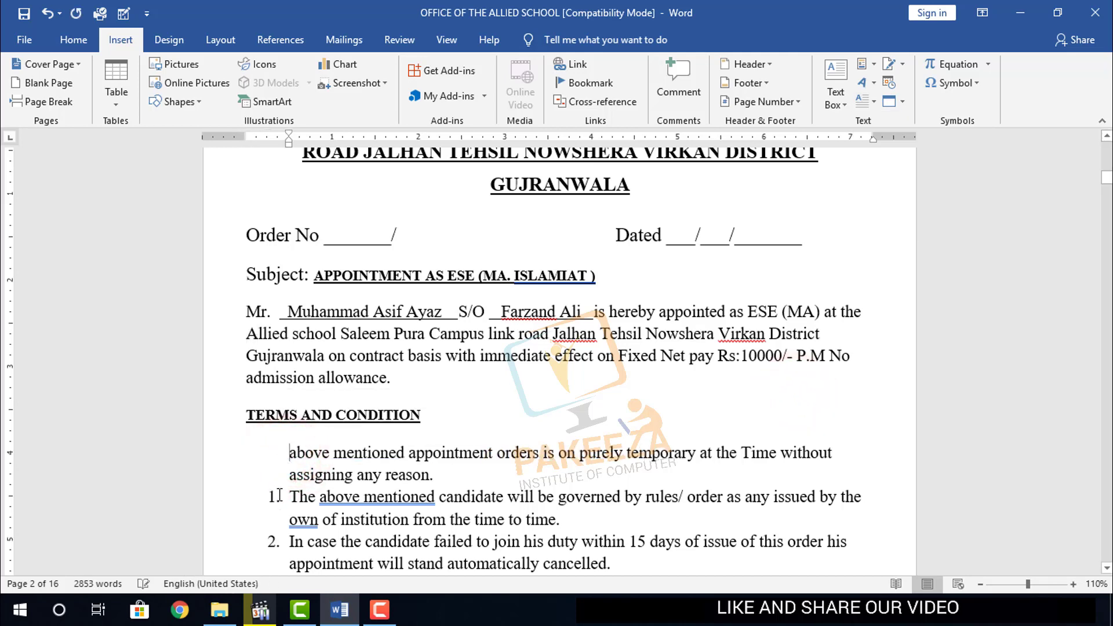
left_click(279, 496)
key("BackSpace")
key("BackSpace")
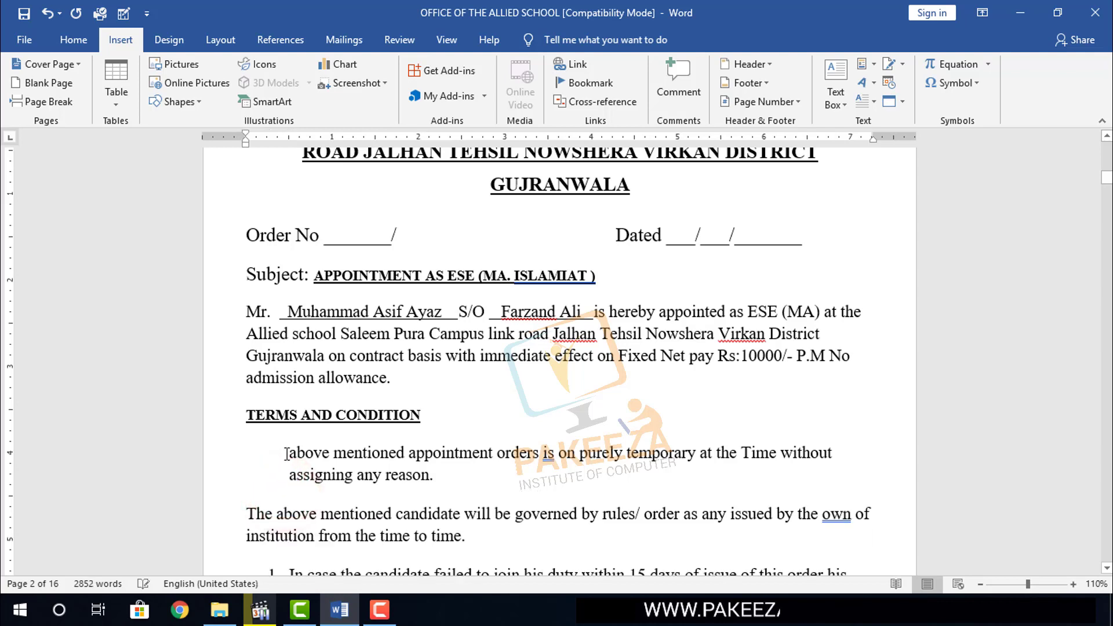
left_click(286, 453)
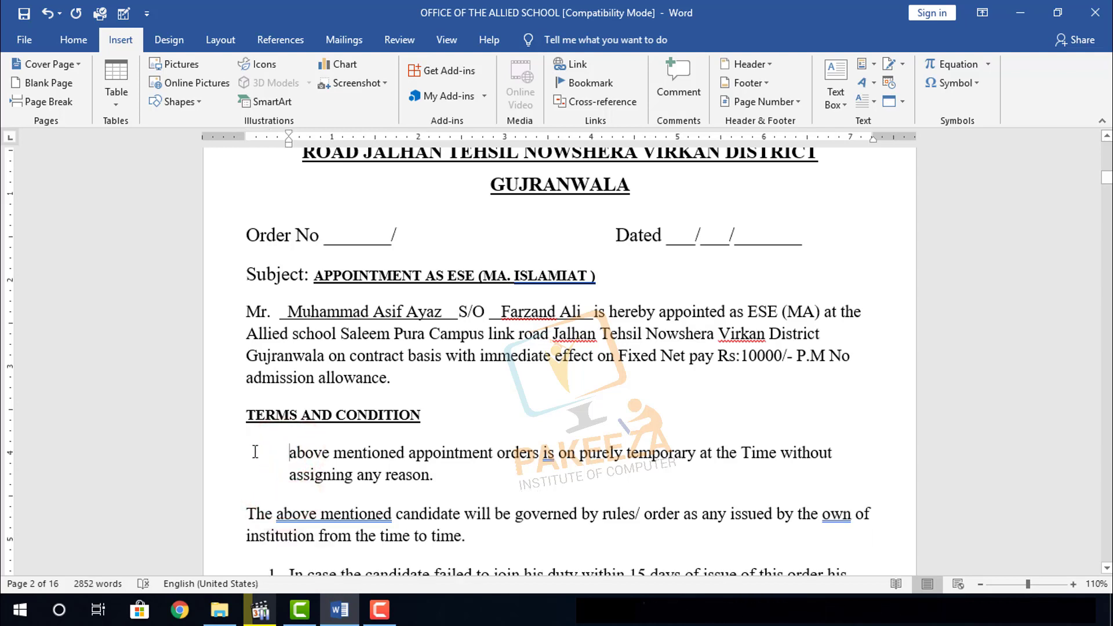
type("The")
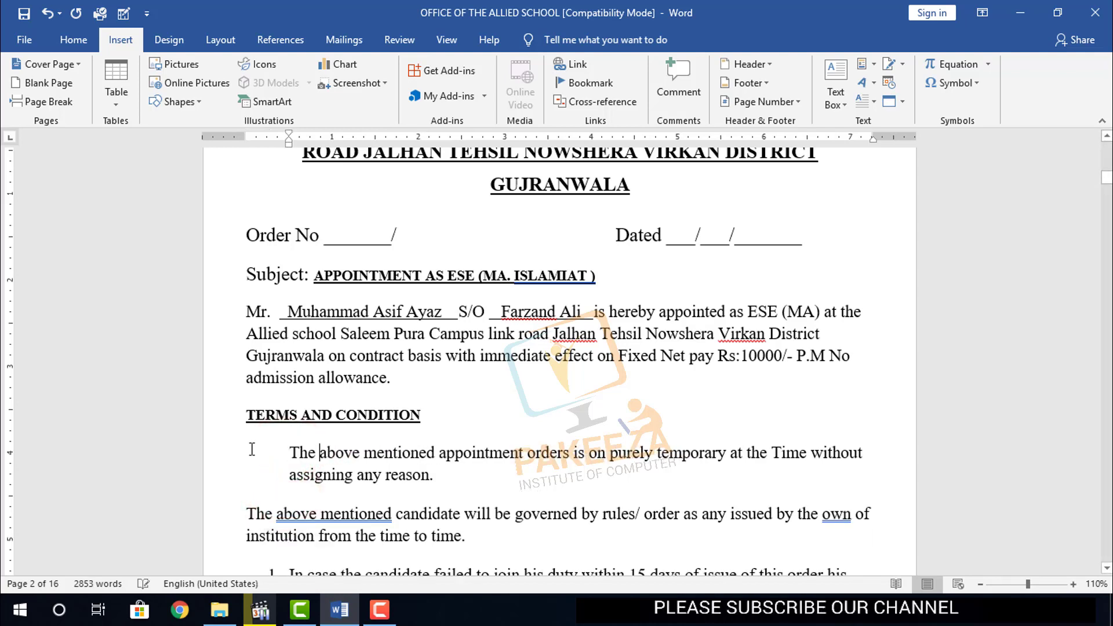
left_click(292, 452)
left_click(297, 450)
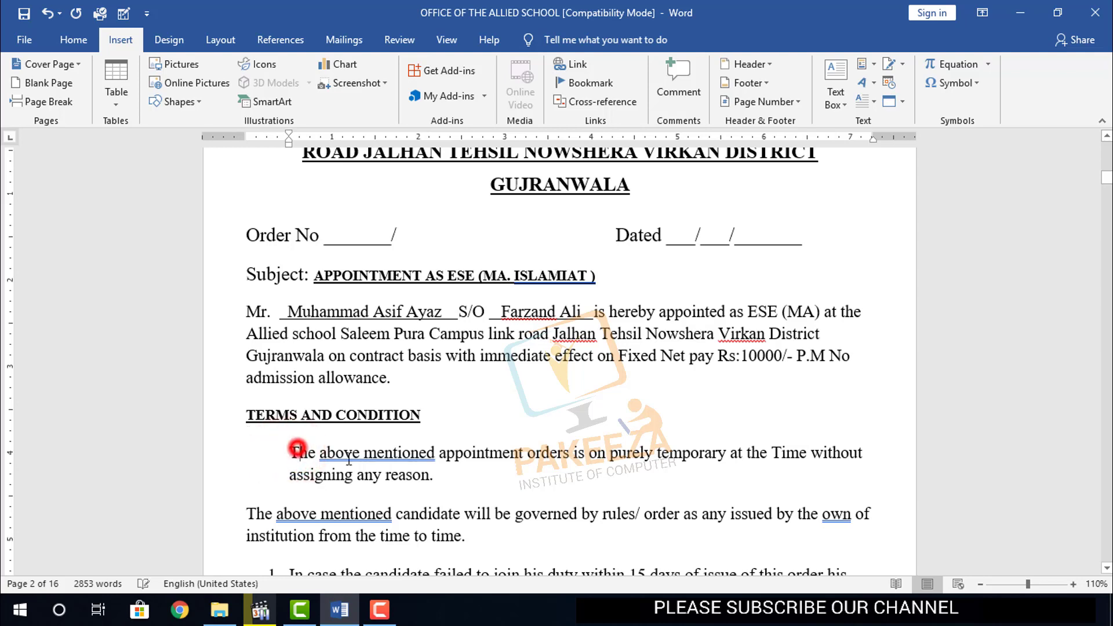
left_click_drag(290, 452, 316, 450)
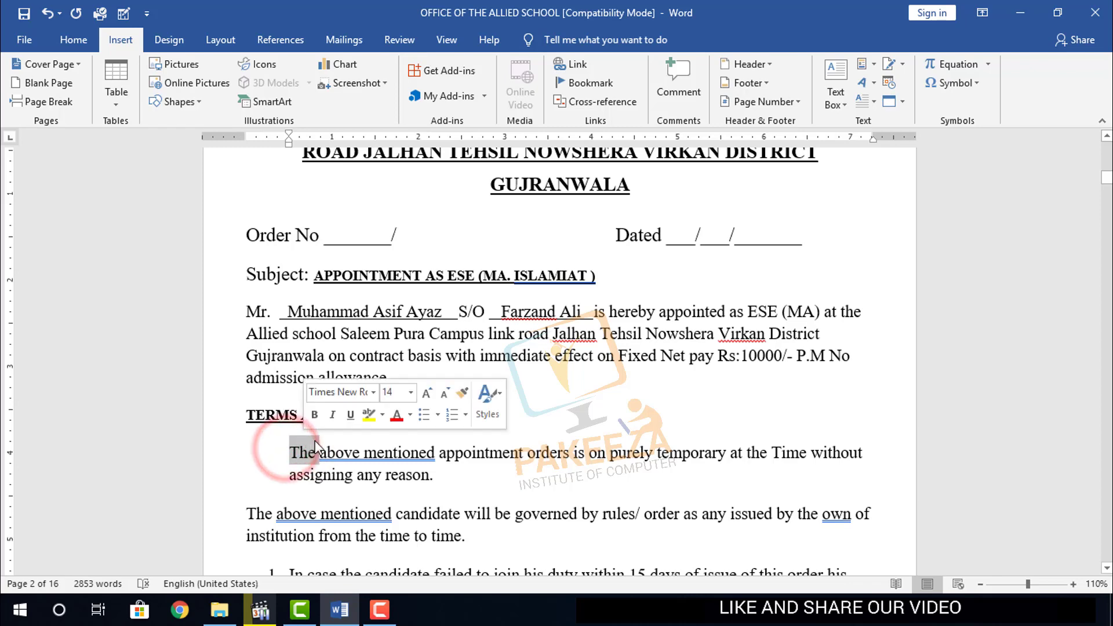
left_click(359, 452)
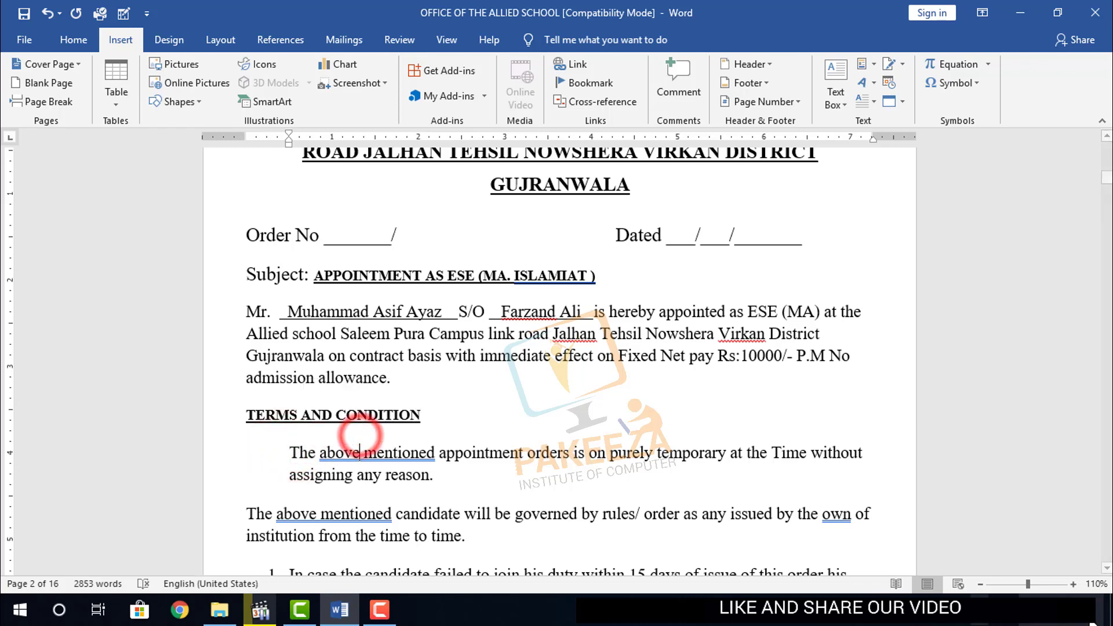
Zoom to 140% and select the T of 'The' in the terms paragraph for a drop cap
left_click(1073, 584)
left_click(1073, 584)
left_click(1073, 585)
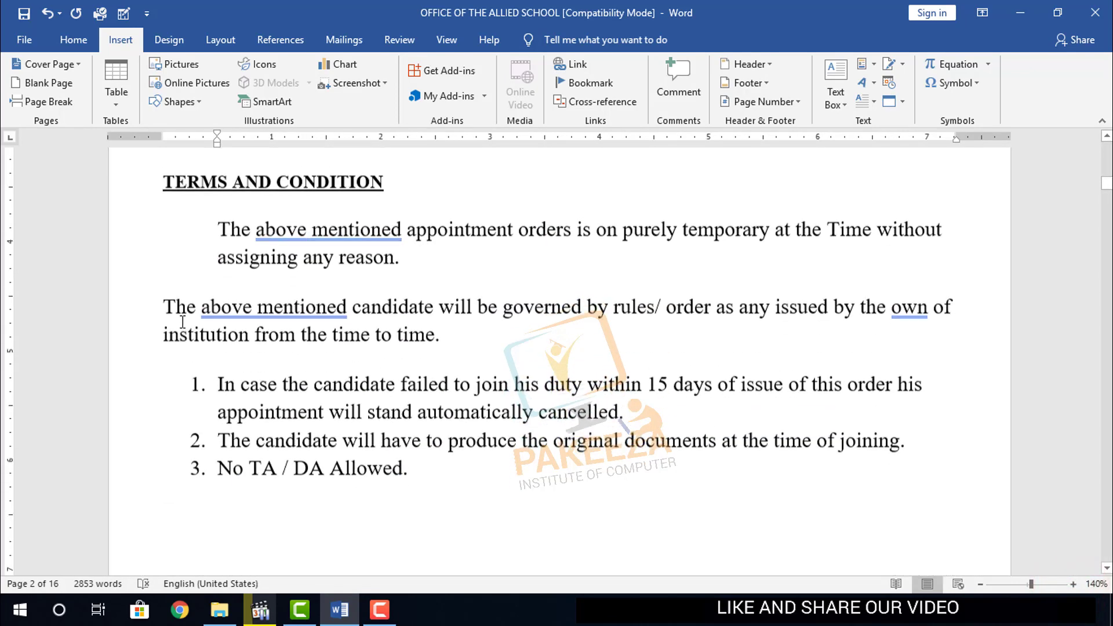
left_click(218, 244)
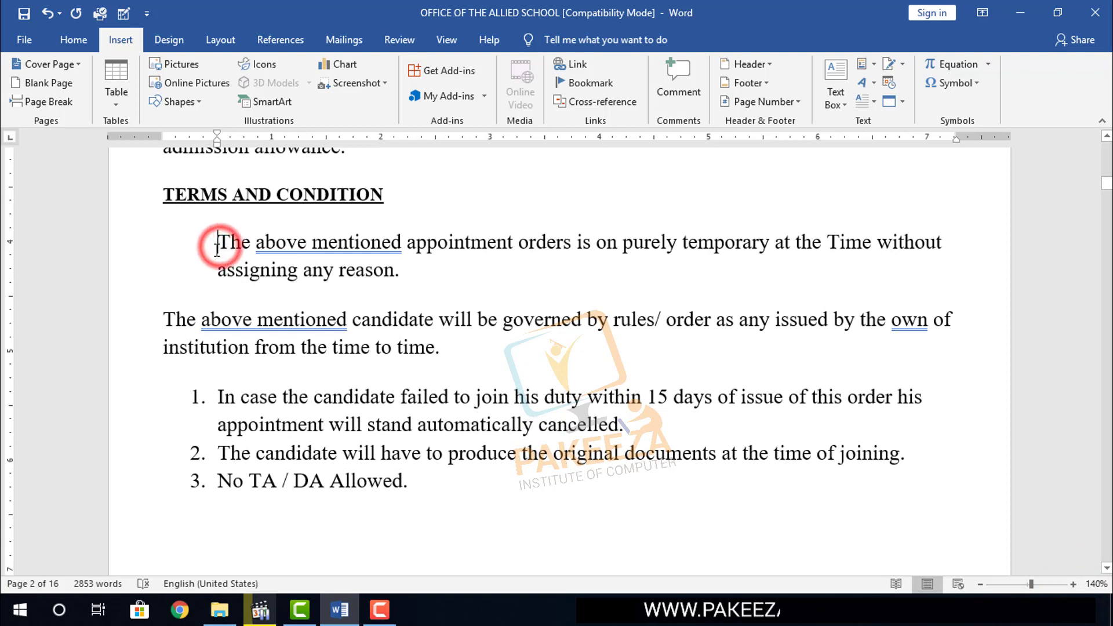
double_click(221, 242)
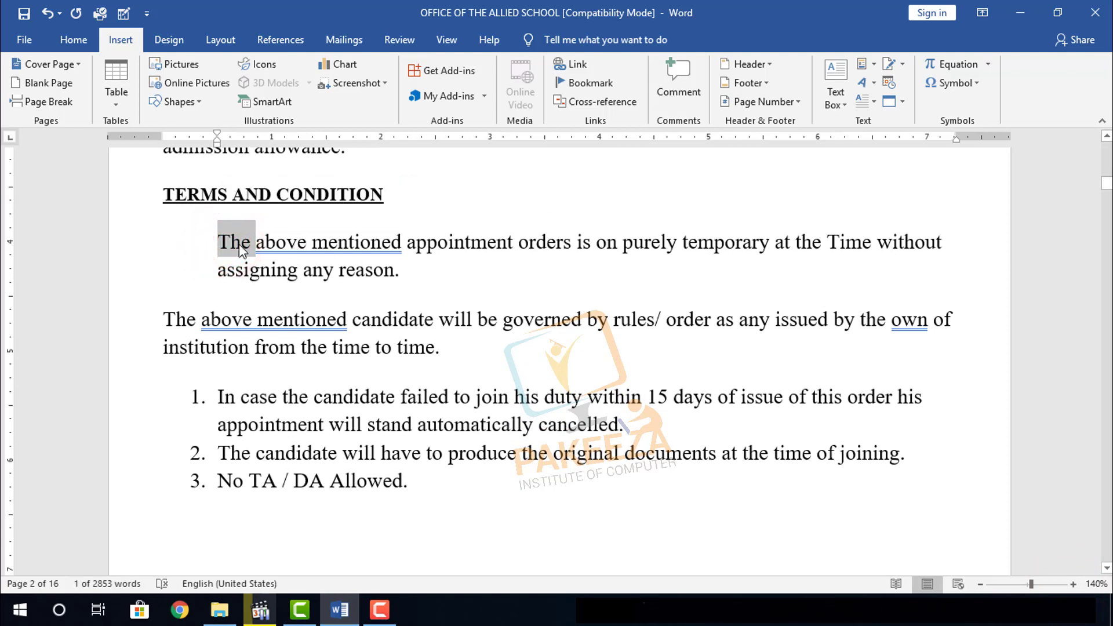
left_click_drag(219, 242, 231, 242)
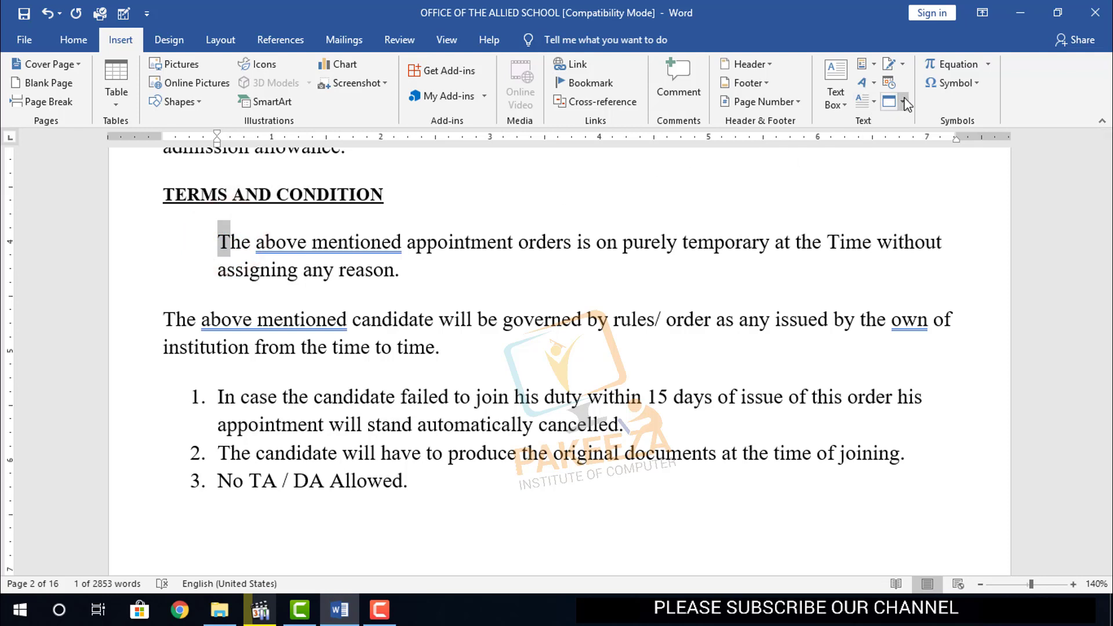
left_click(874, 102)
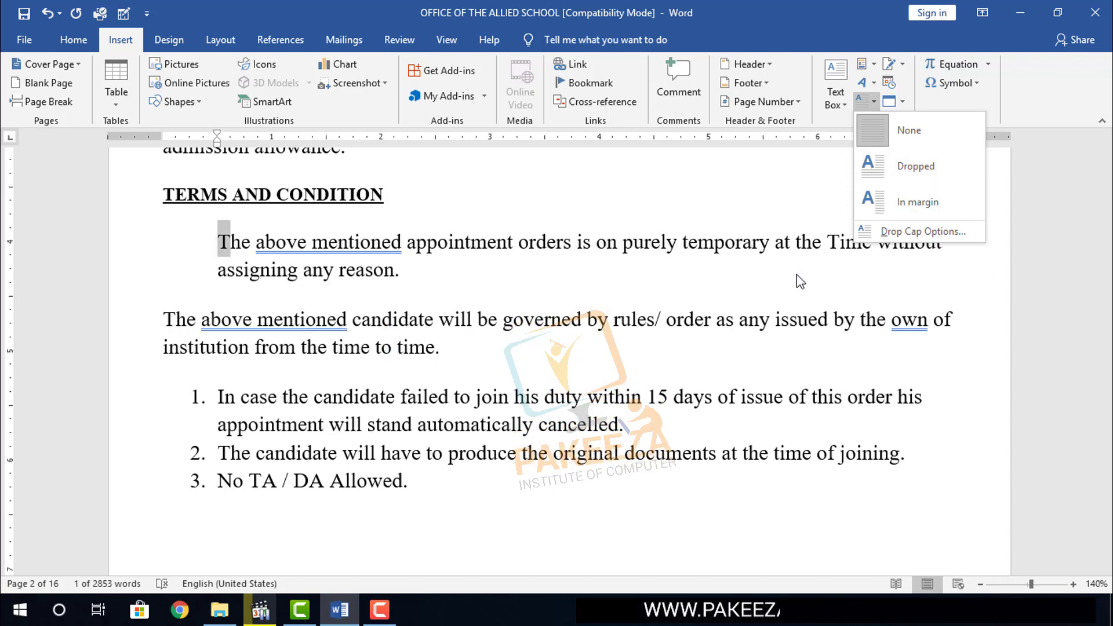
Delete the GUJRANWALA, Order No and Subject lines through the first Mr. line
scroll(646, 200, "up", 3)
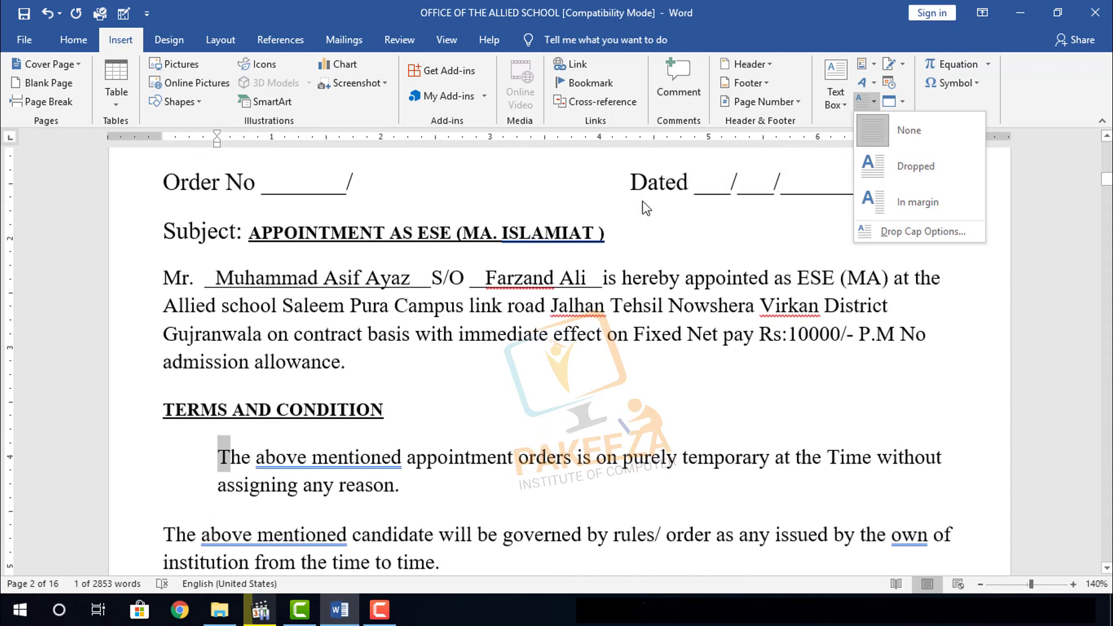
left_click(161, 304)
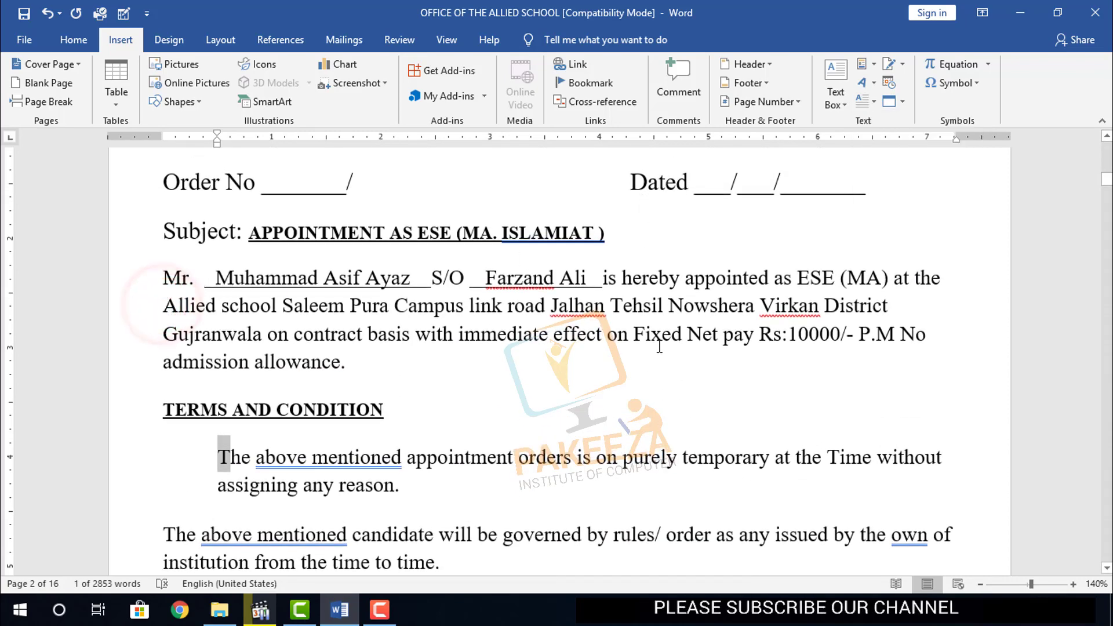
left_click_drag(950, 268, 161, 324)
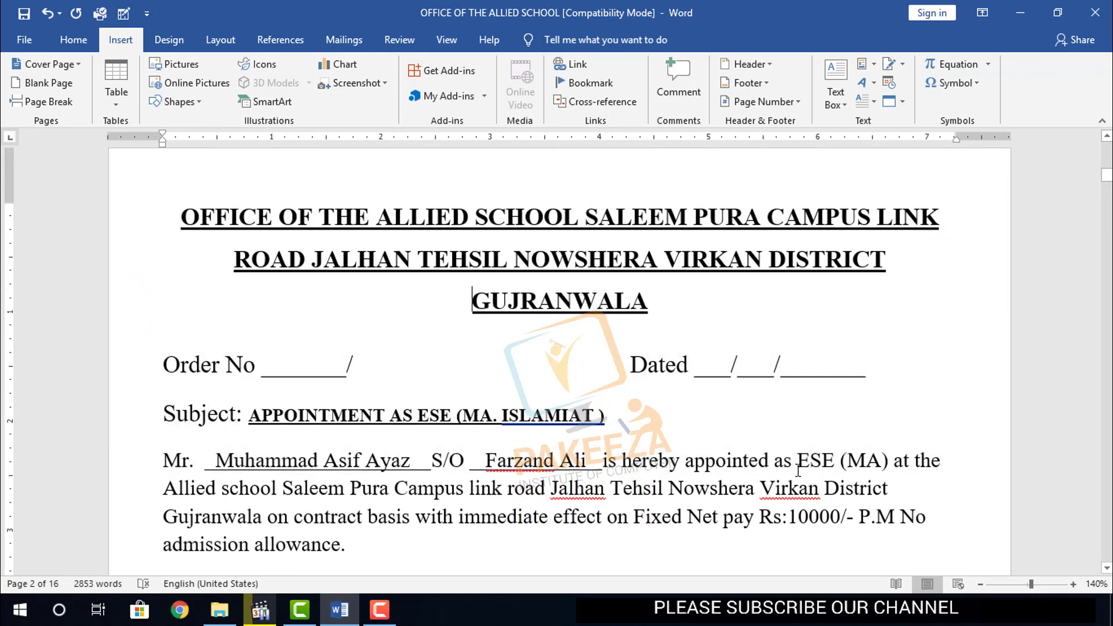
left_click_drag(944, 451, 163, 323)
key("Delete")
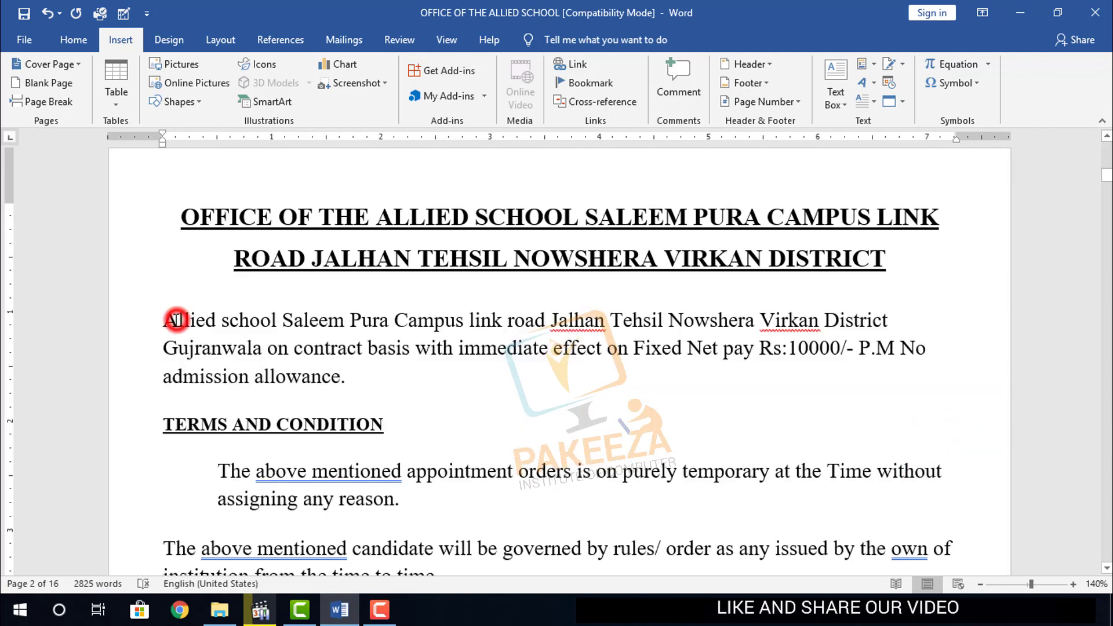
Give the Allied school paragraph a three-line dropped 'A' in Arial Black
left_click(875, 102)
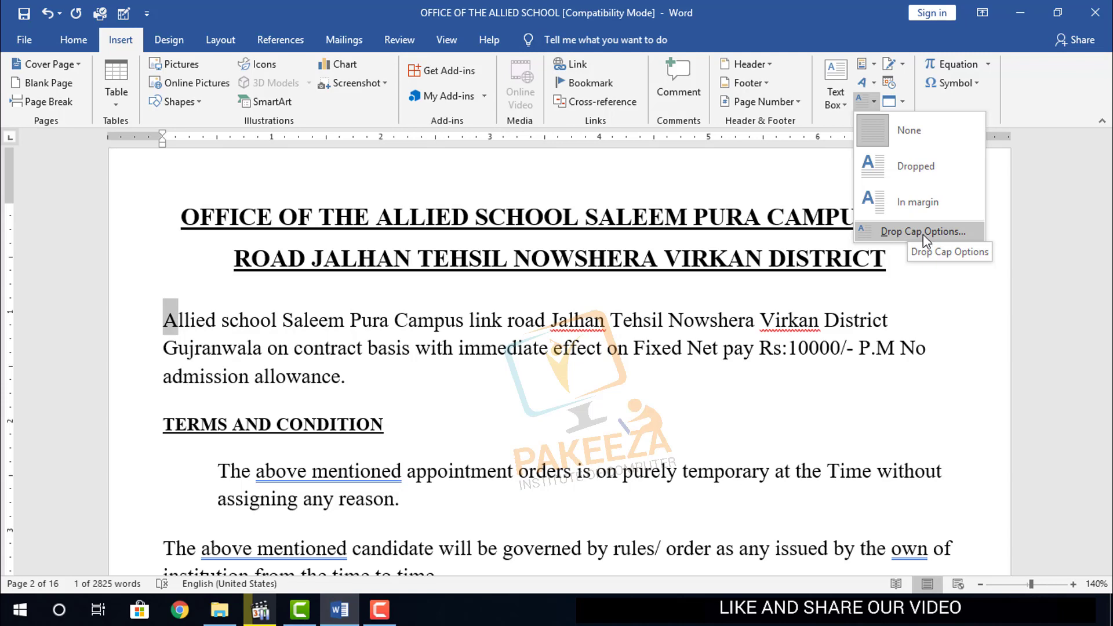
left_click(923, 232)
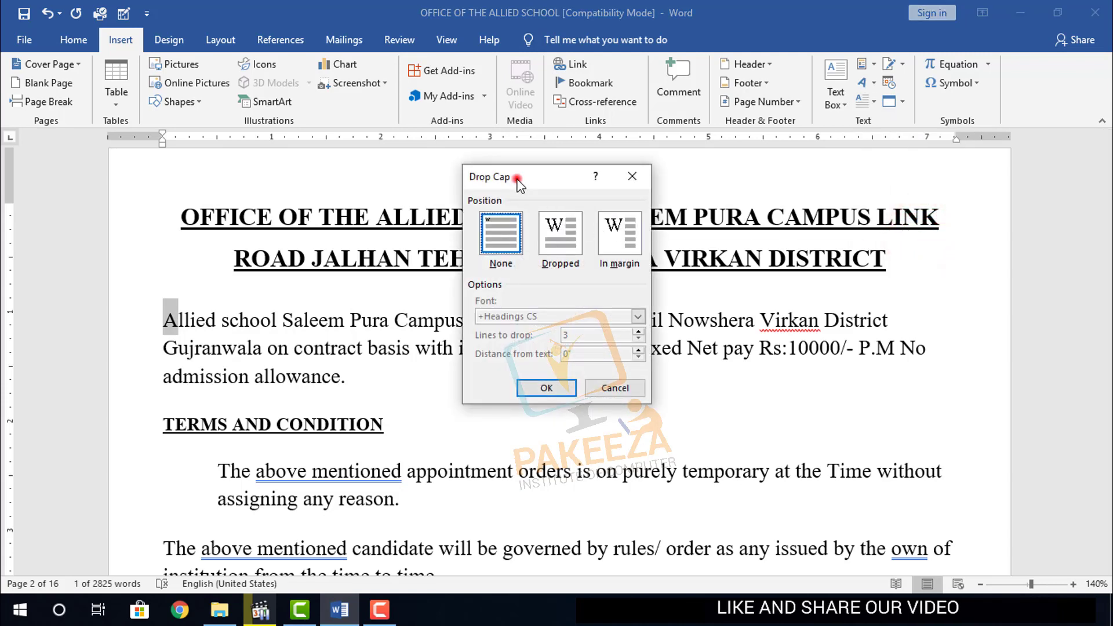
left_click_drag(518, 185, 786, 255)
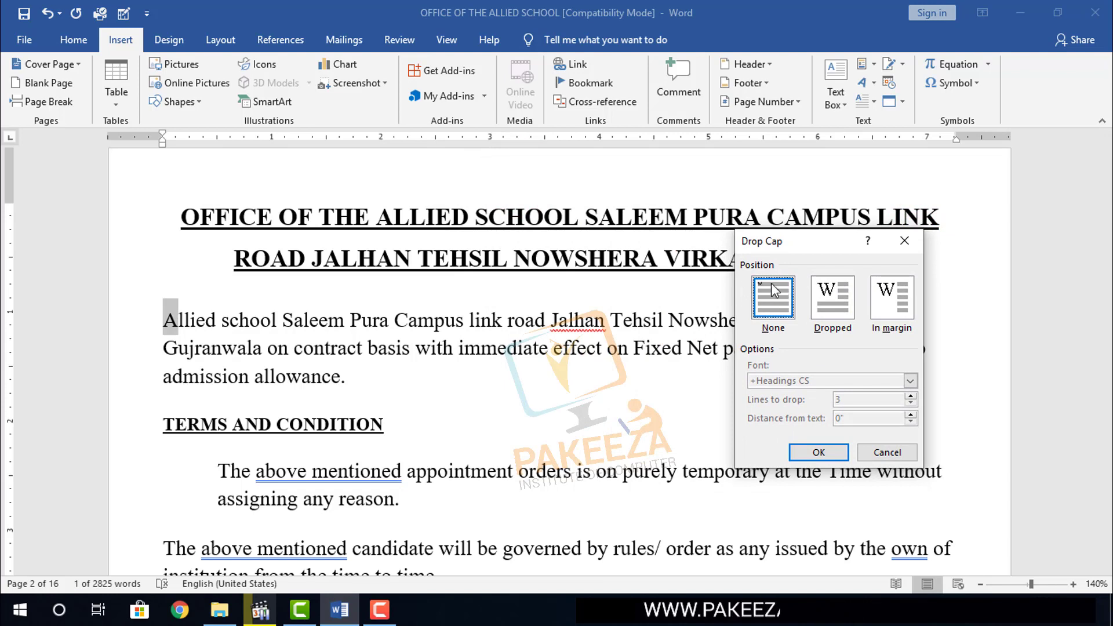
left_click(833, 297)
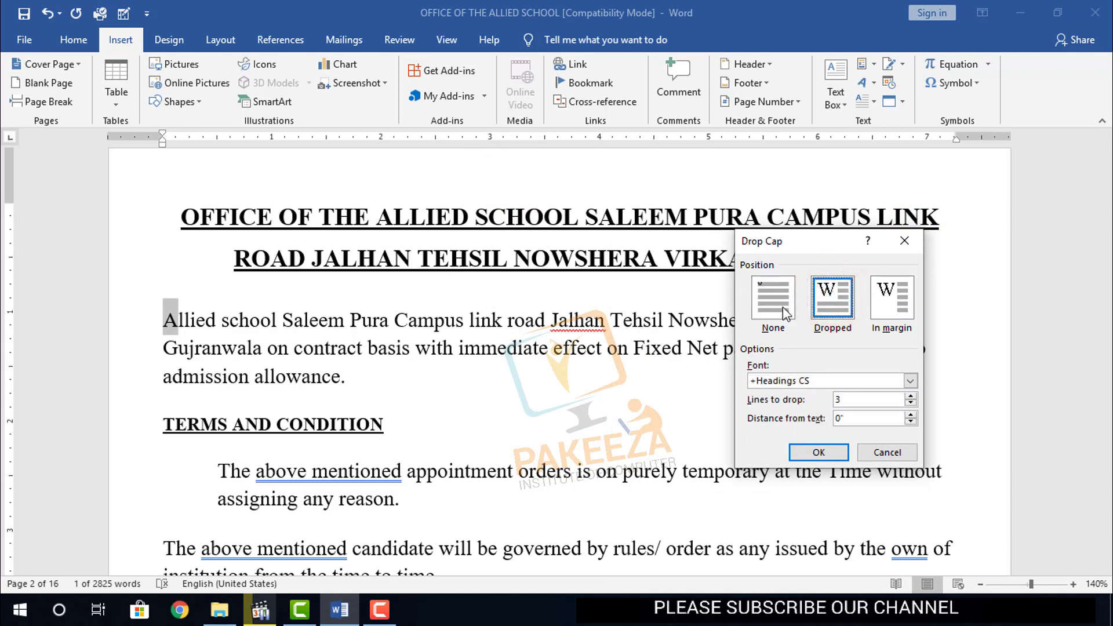
mouse_move(791, 242)
left_mouse_down()
mouse_move(714, 173)
mouse_move(712, 129)
left_mouse_up()
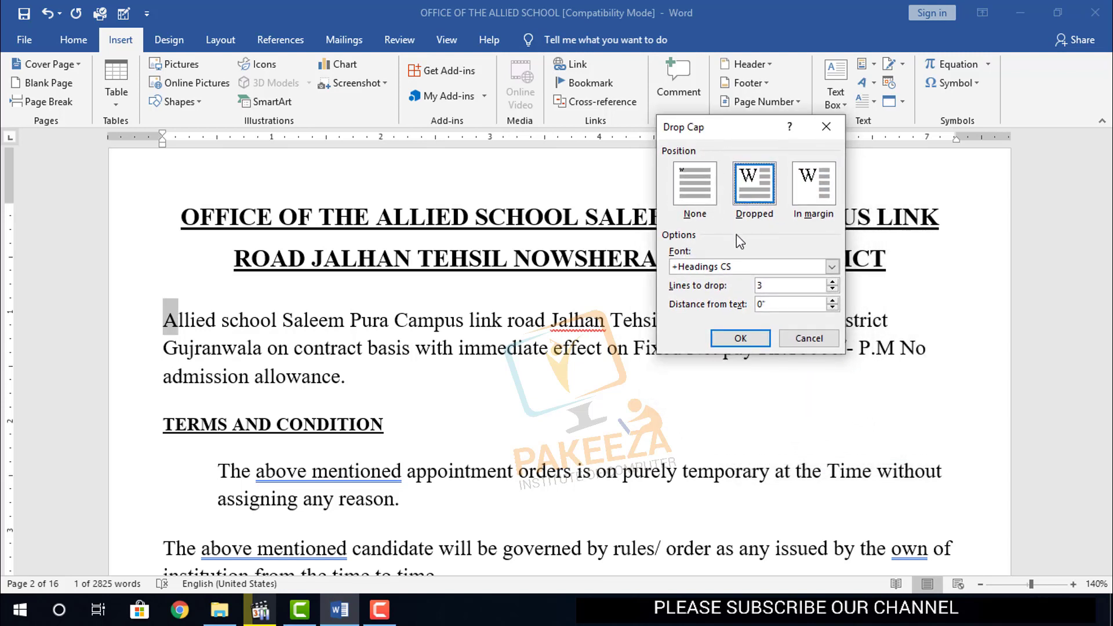
left_click(832, 268)
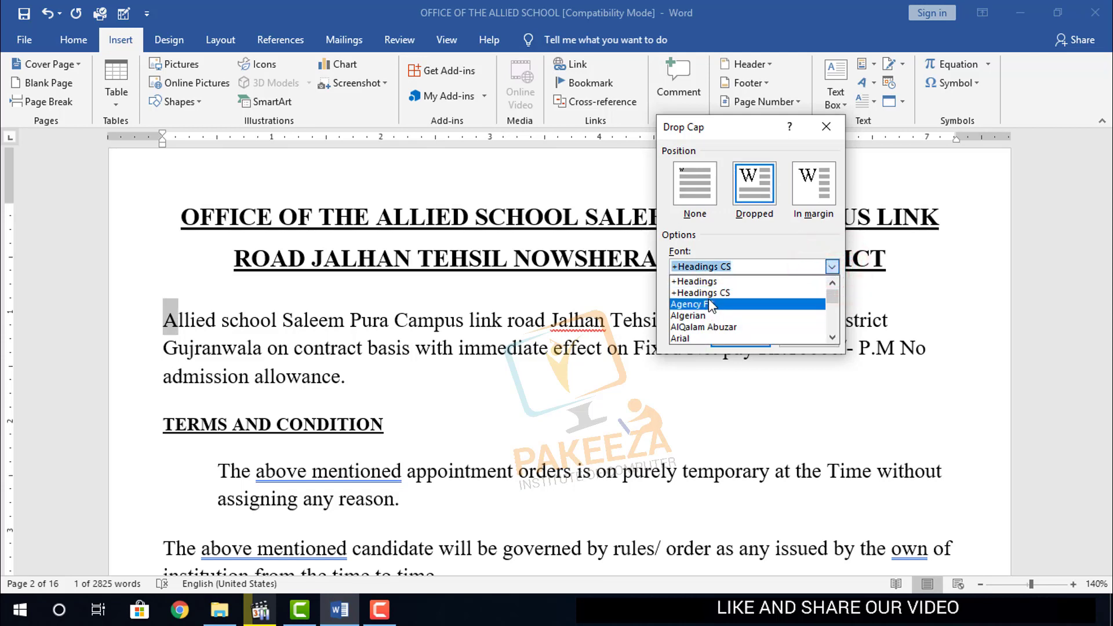
scroll(708, 298, "down", 2)
scroll(705, 298, "up", 1)
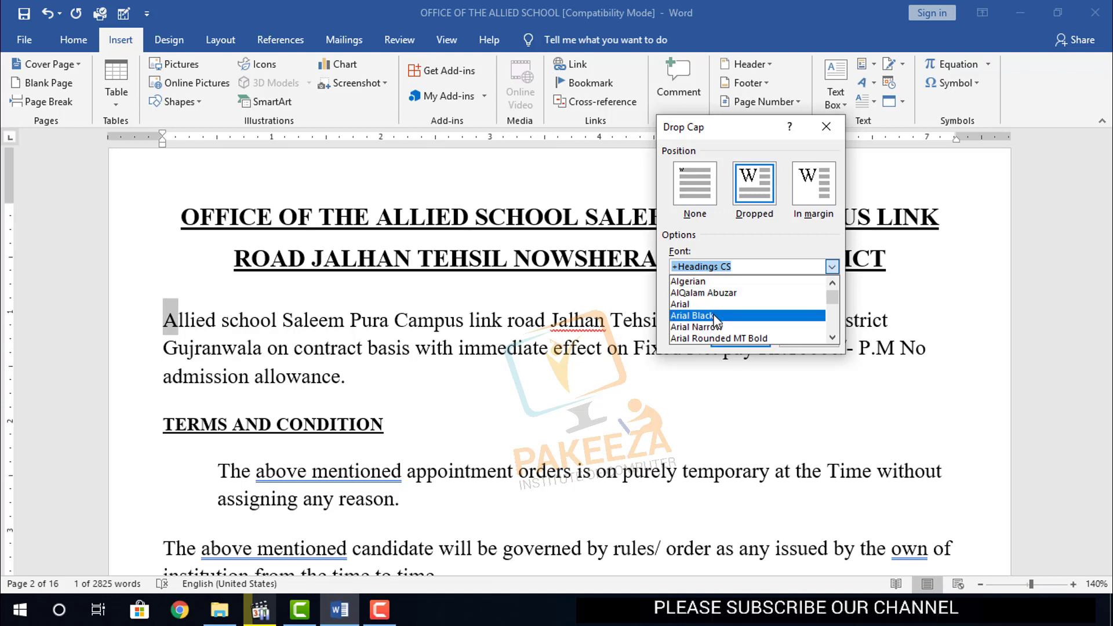
left_click(712, 315)
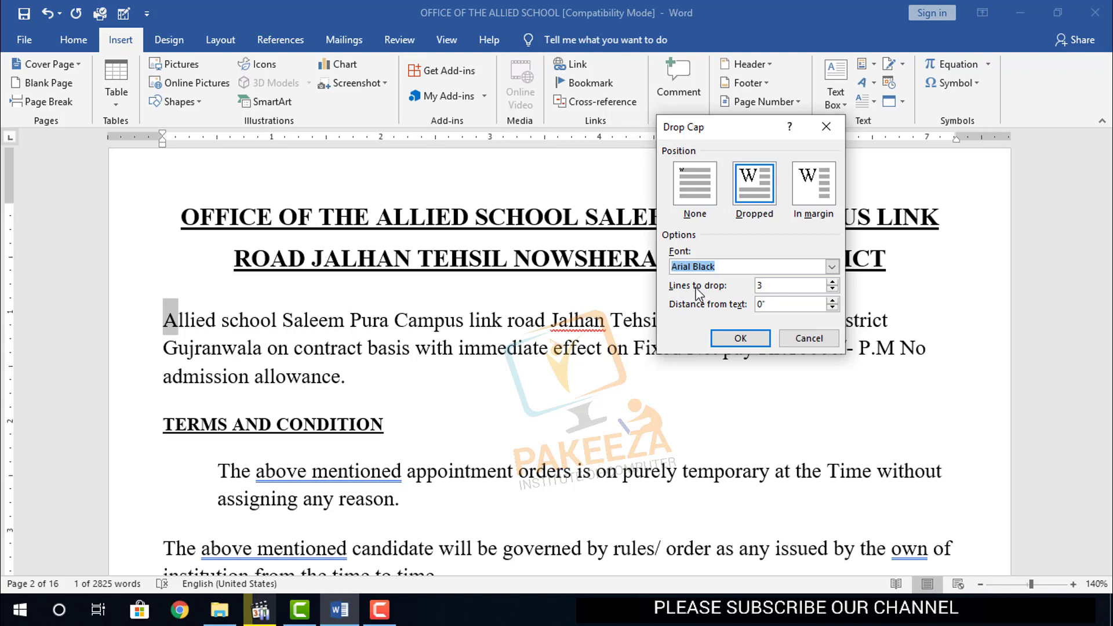
left_click(742, 336)
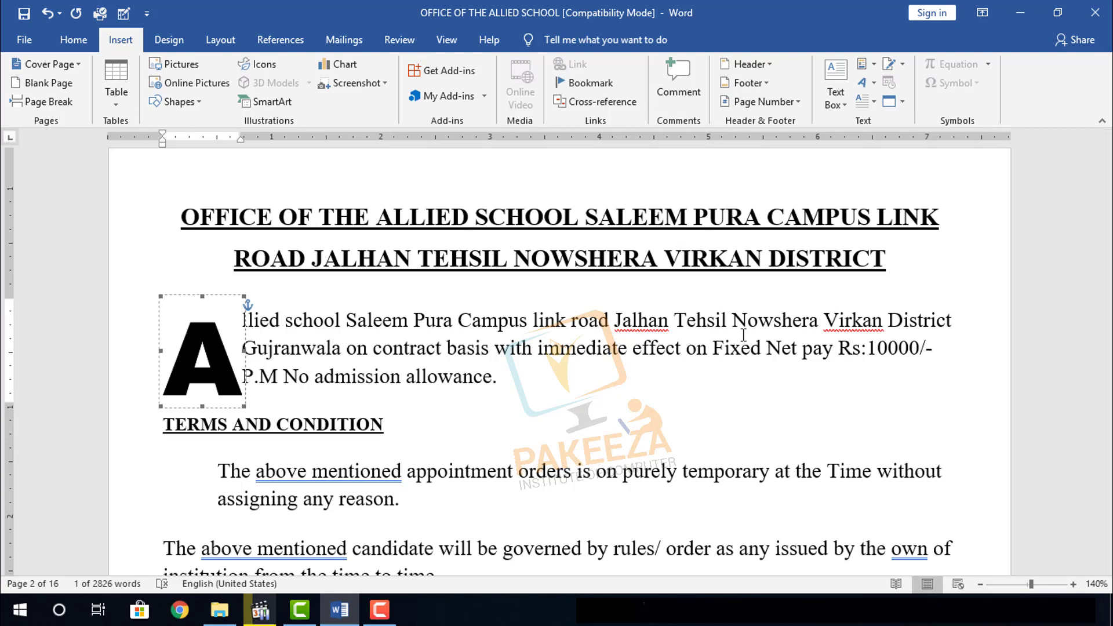
Reduce the drop cap's lines to drop from 3 to 2
left_click(873, 99)
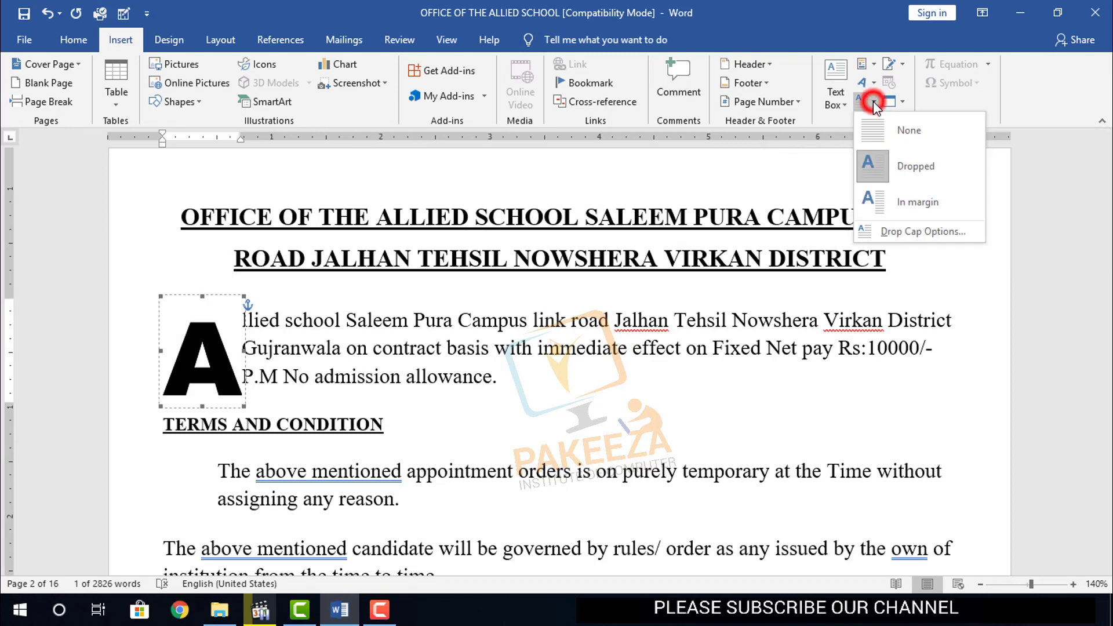
left_click(876, 232)
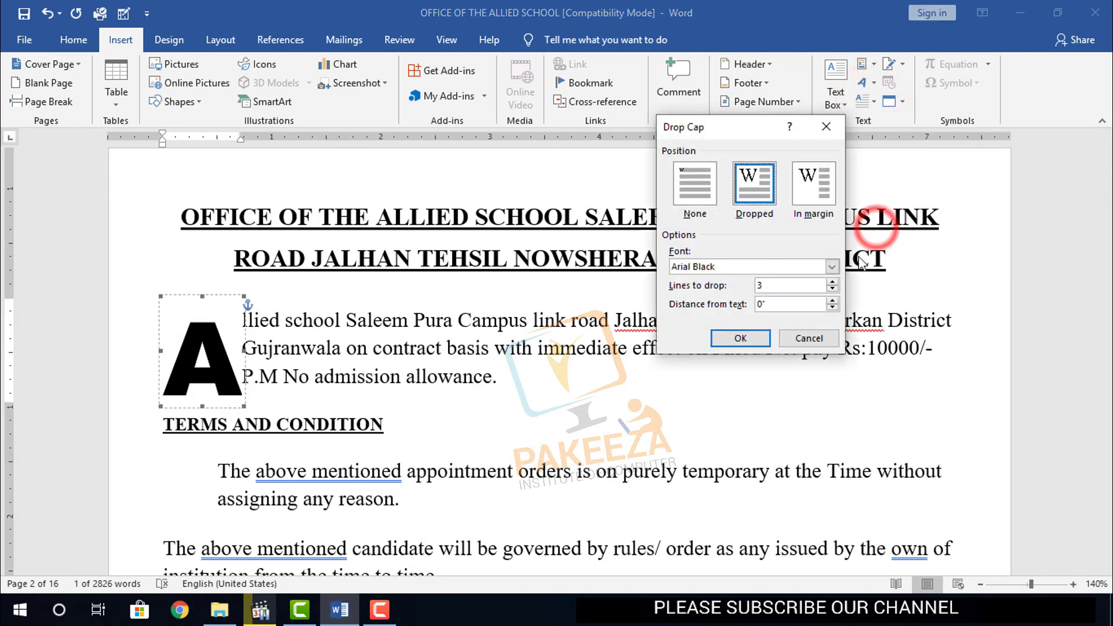
left_click(833, 291)
left_click(740, 337)
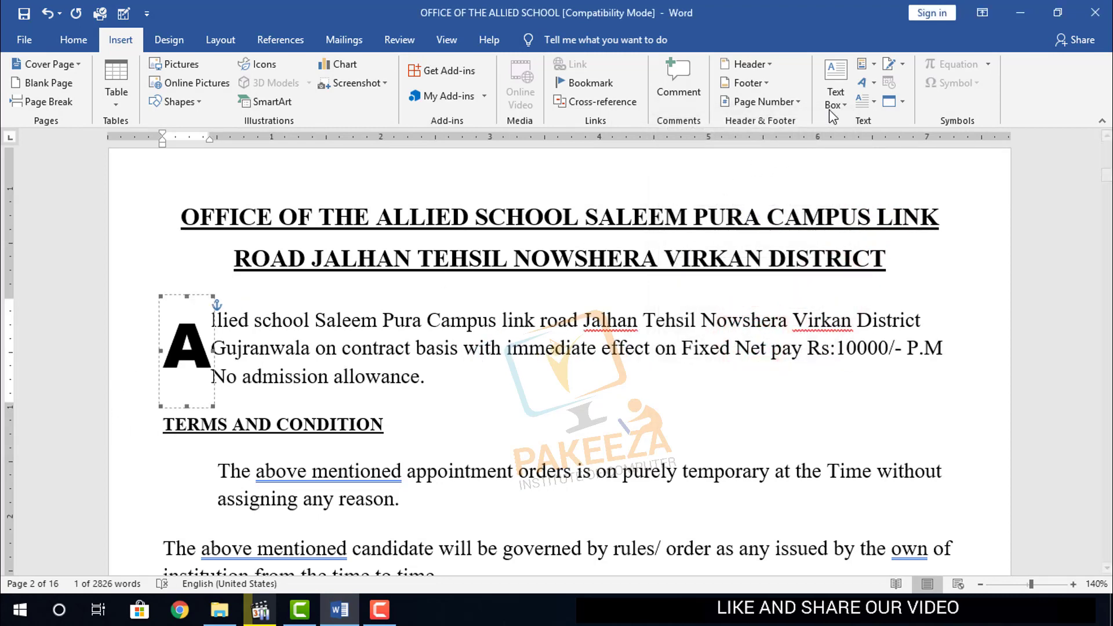
Raise the Arial Black drop cap's lines to drop to 4
left_click(870, 101)
left_click(889, 231)
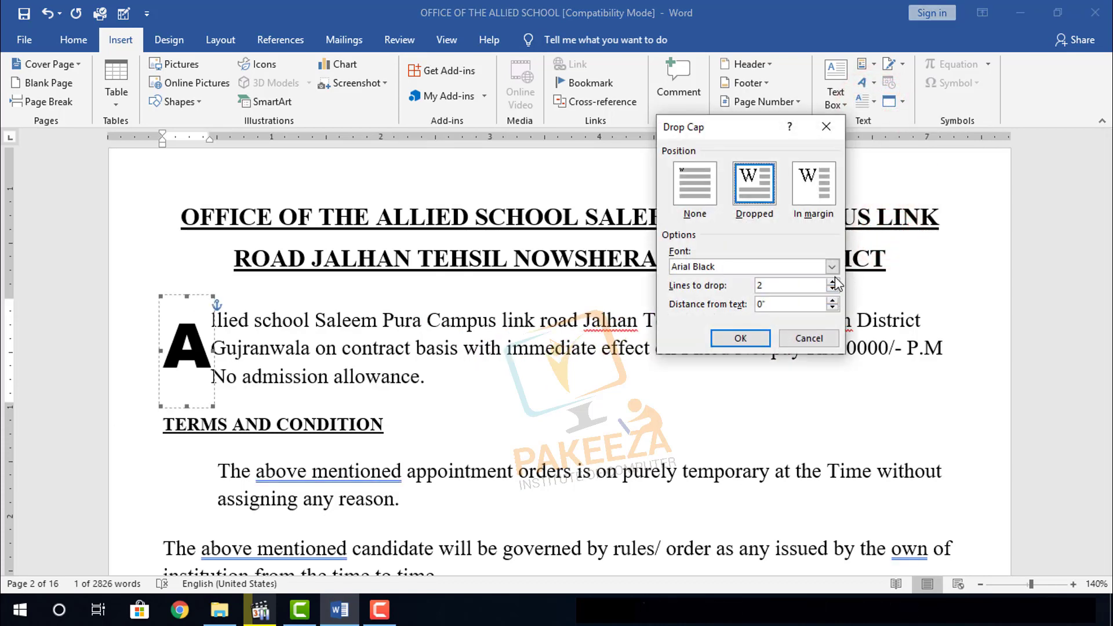
left_click(834, 282)
left_click(834, 282)
left_click(833, 282)
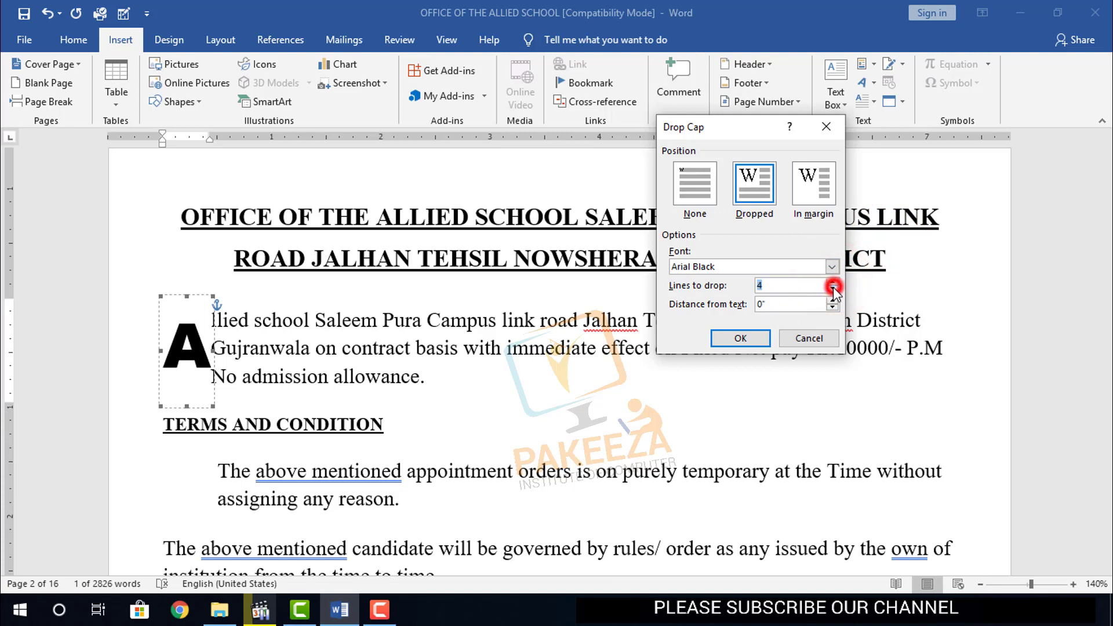
left_click(751, 338)
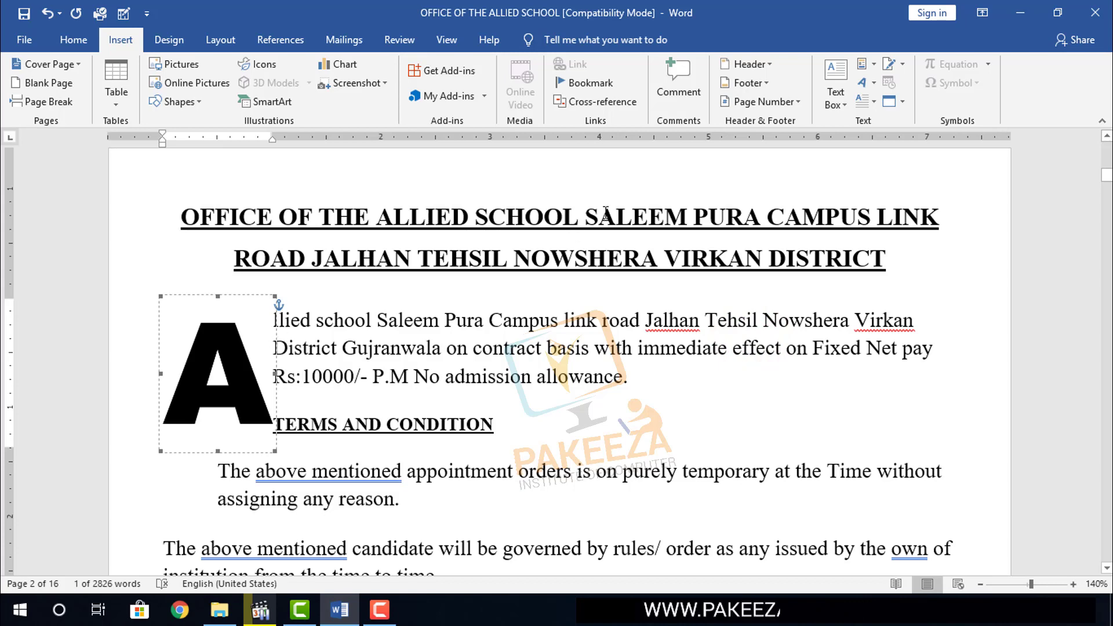
Set the drop cap's distance from text to 1 inch
left_click(870, 102)
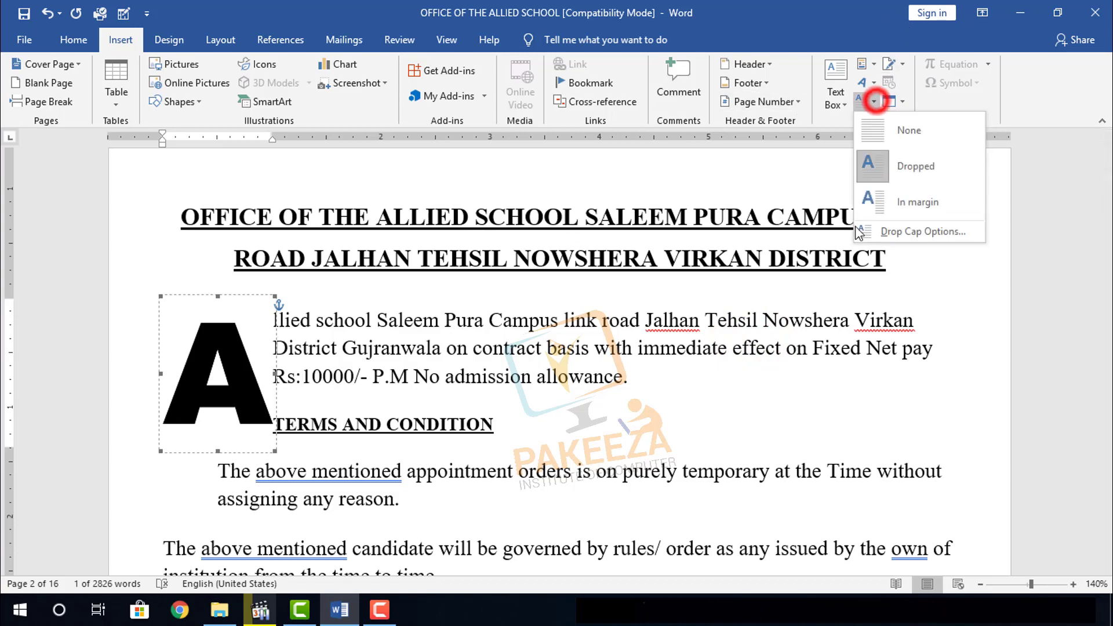
left_click(876, 228)
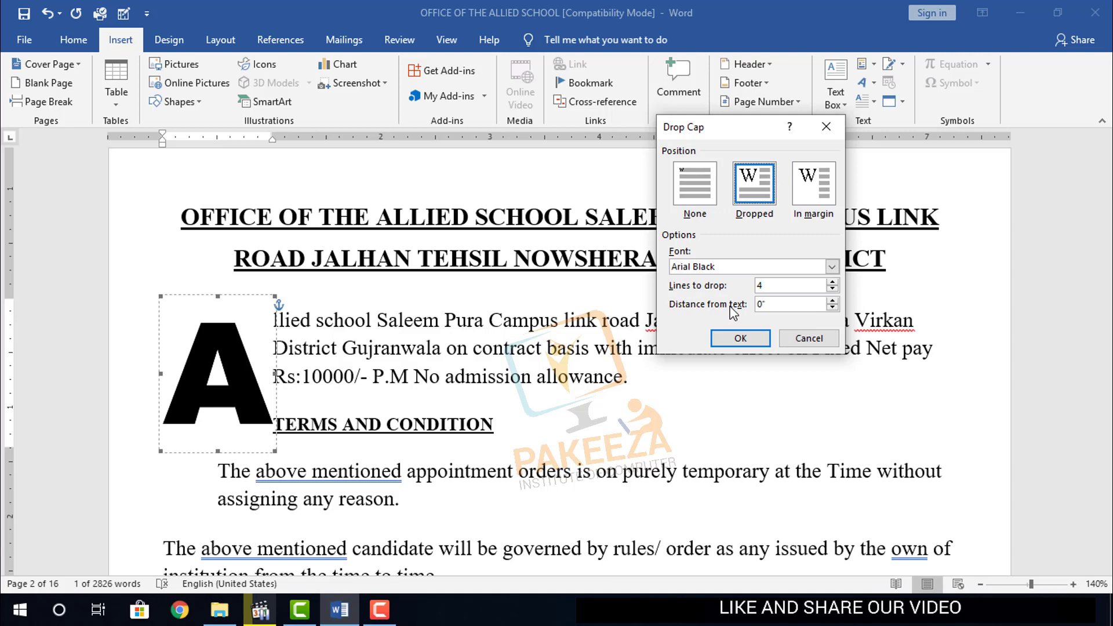
left_click(832, 301)
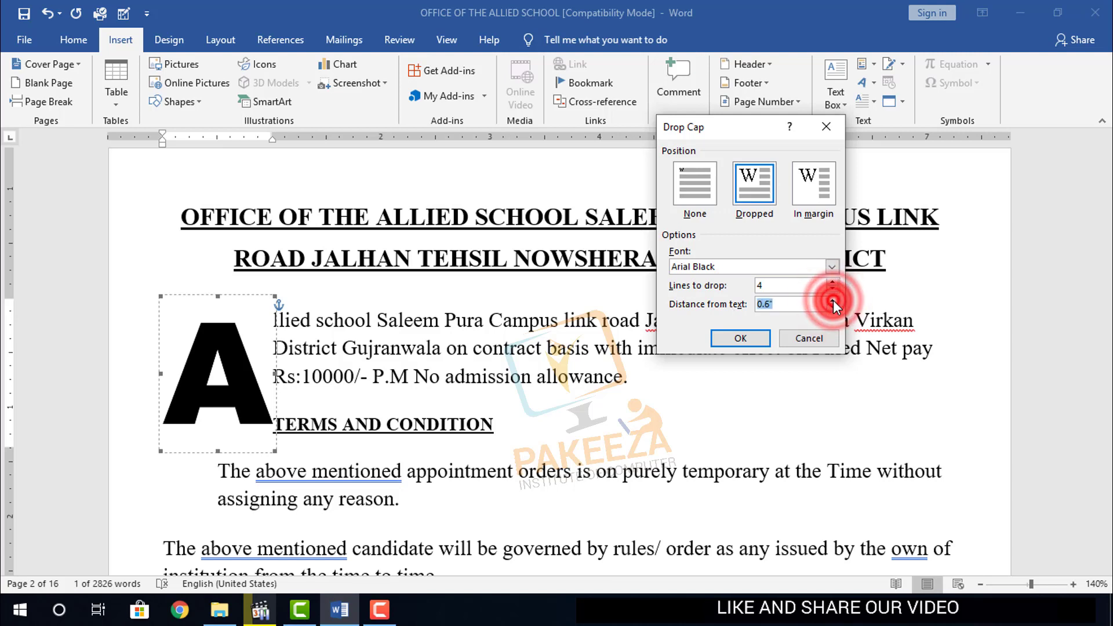
left_click(833, 301)
left_click(833, 301)
left_click(833, 302)
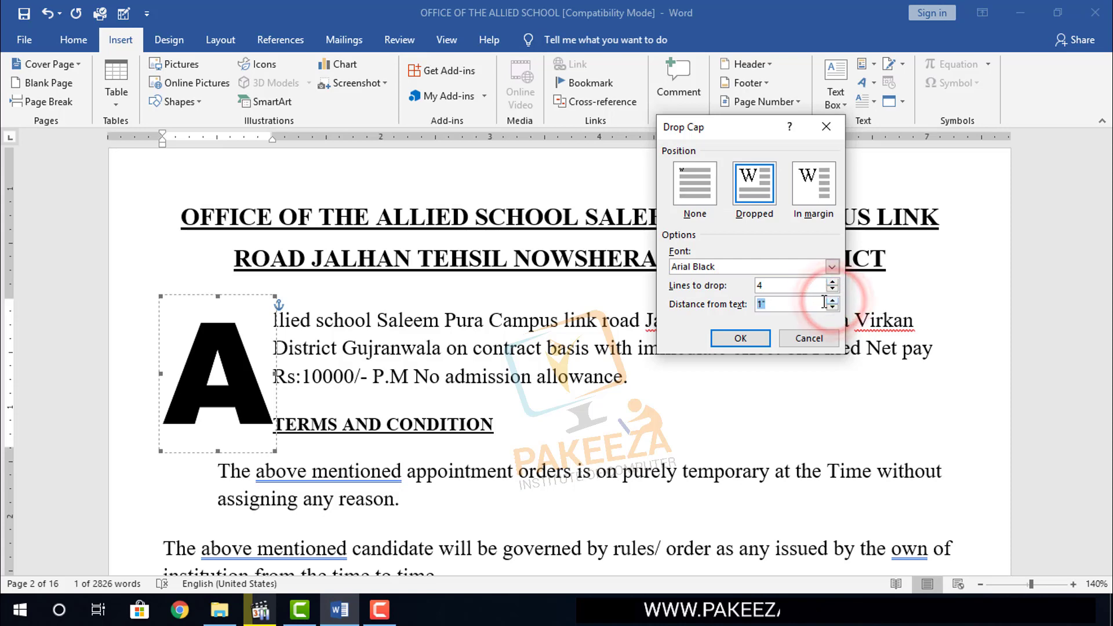
left_click(756, 336)
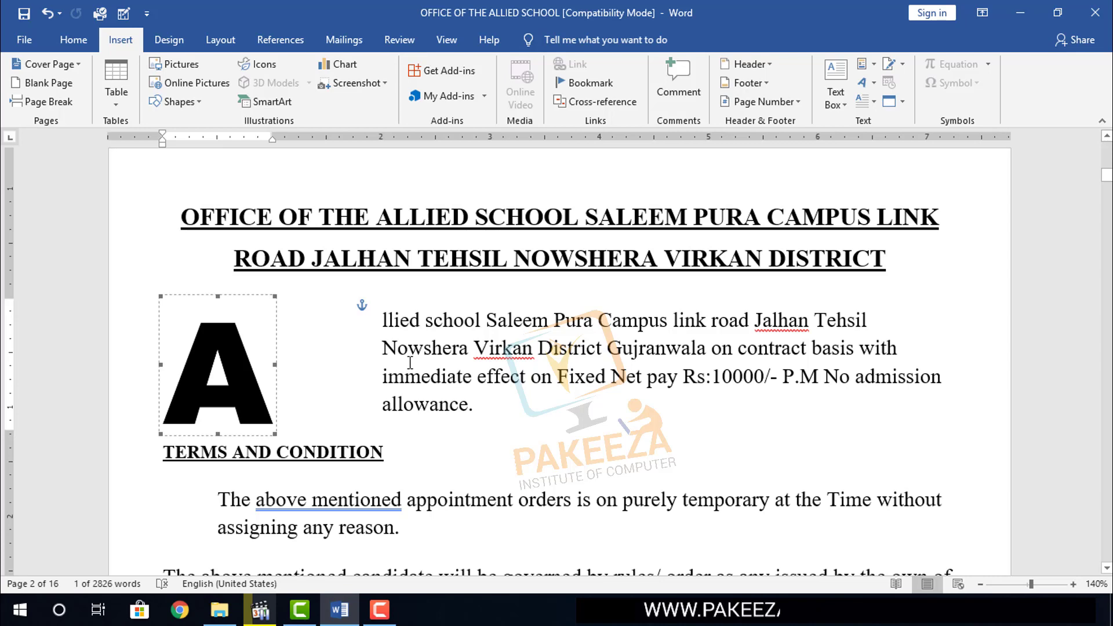
Move the drop cap into the left margin
left_click(878, 104)
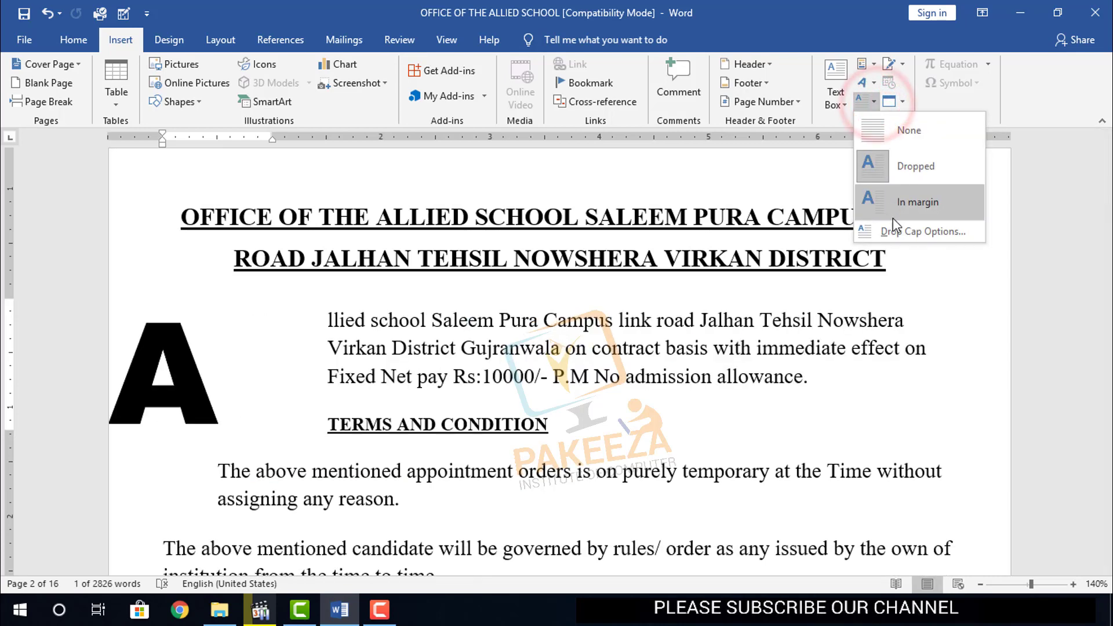
left_click(893, 232)
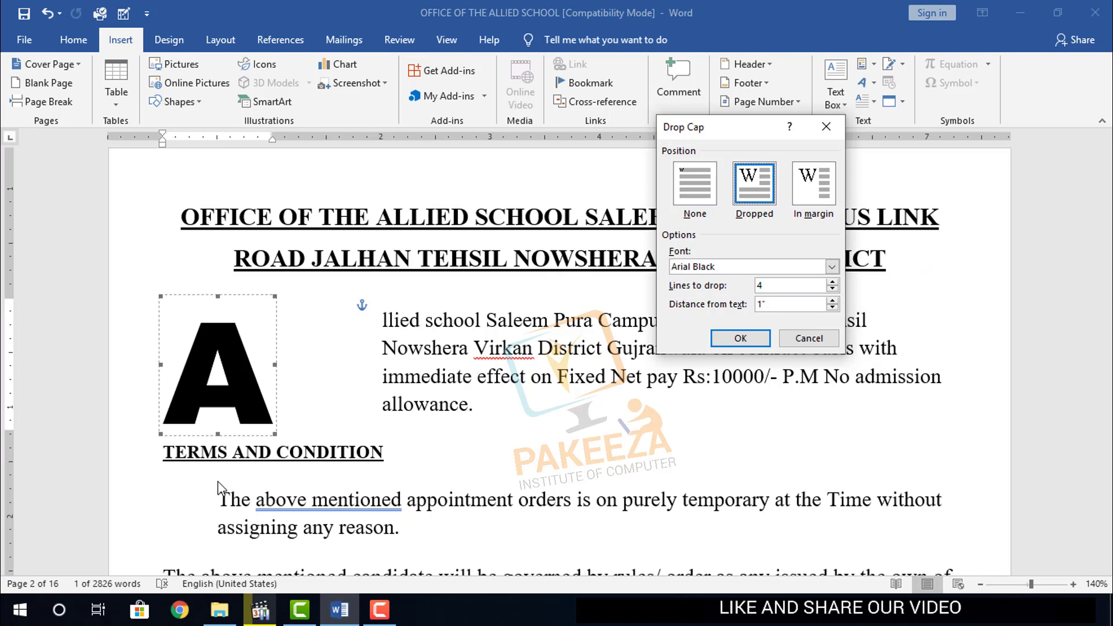
left_click(802, 189)
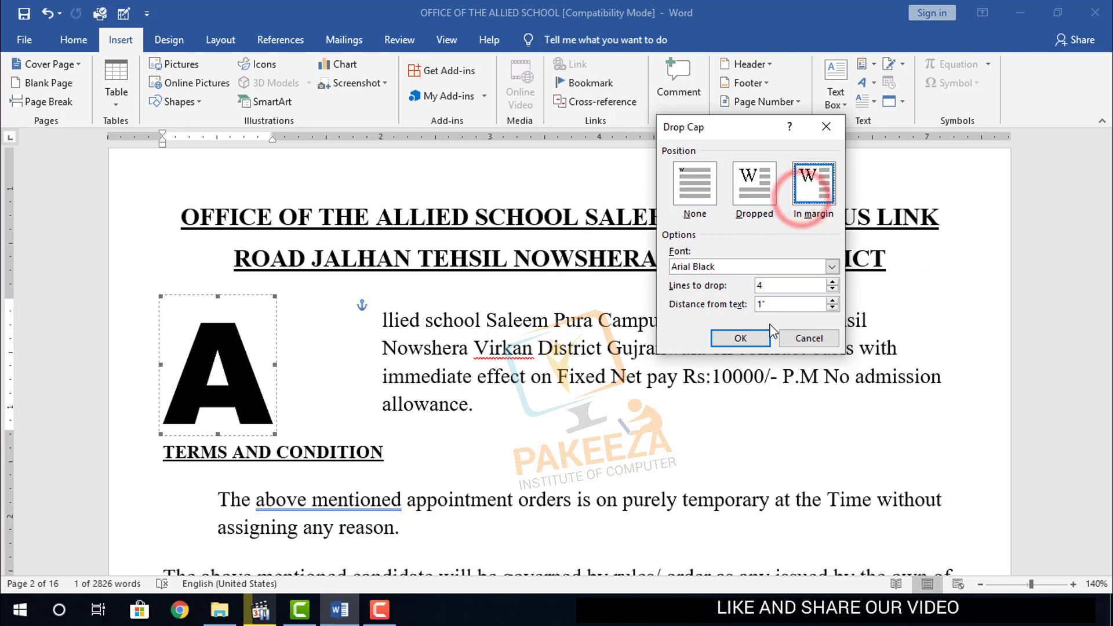
left_click(748, 338)
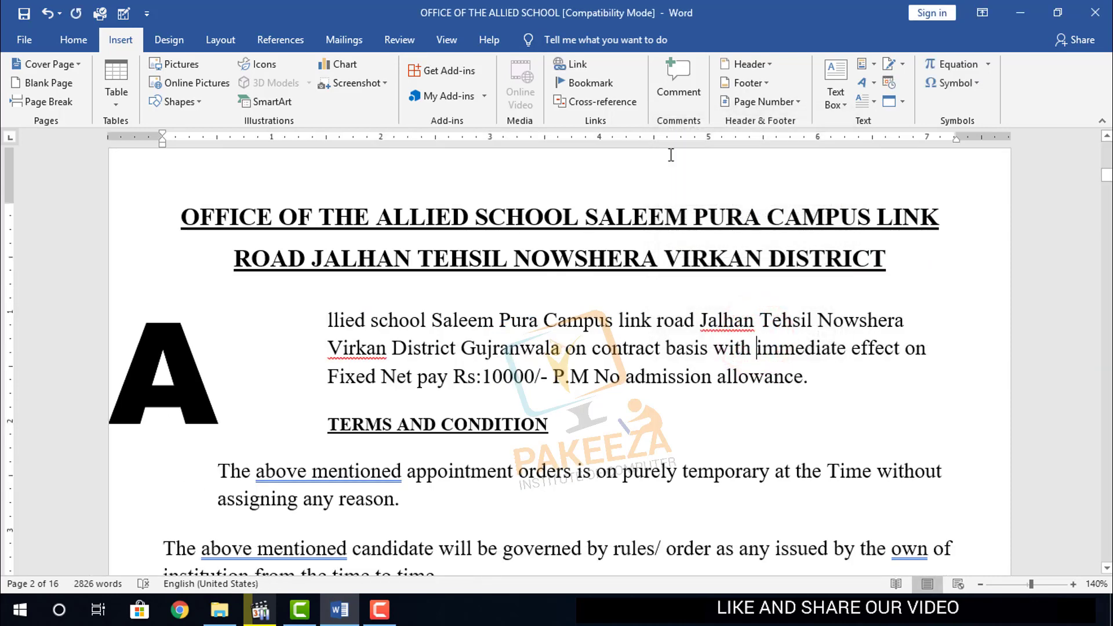
Set the margin drop cap's distance from text to 0 inches
left_click(873, 103)
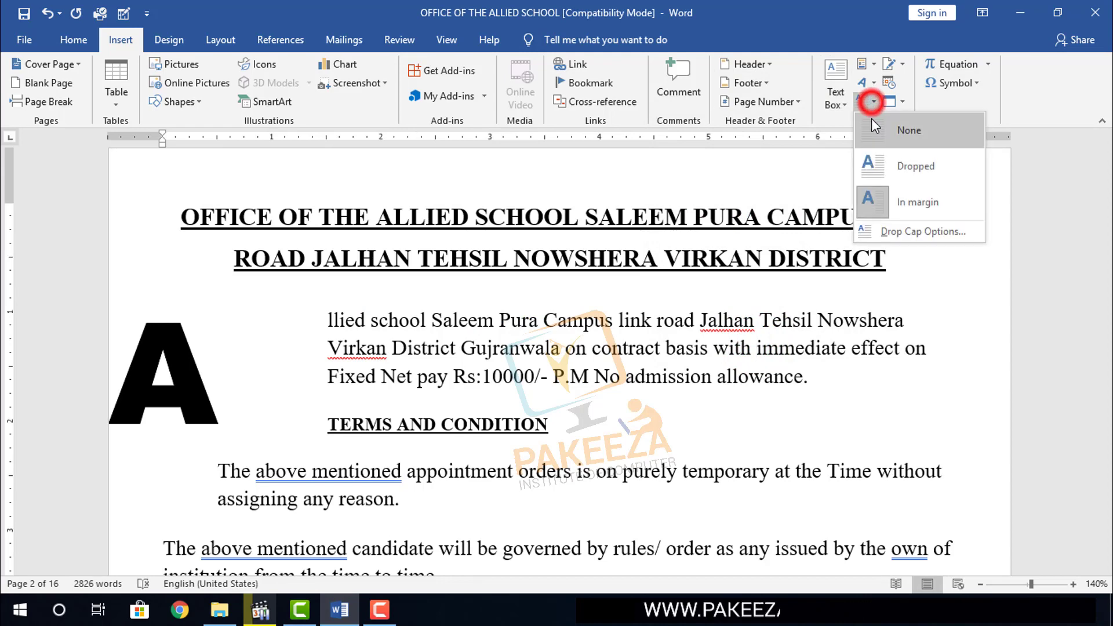
left_click(910, 227)
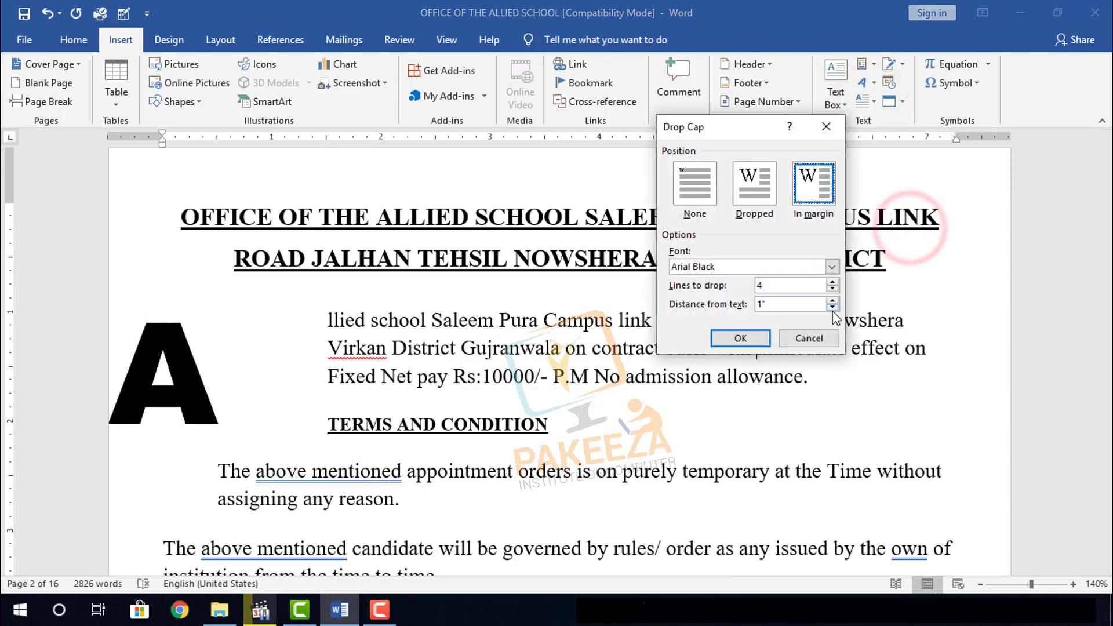
left_click(832, 307)
left_click(832, 307)
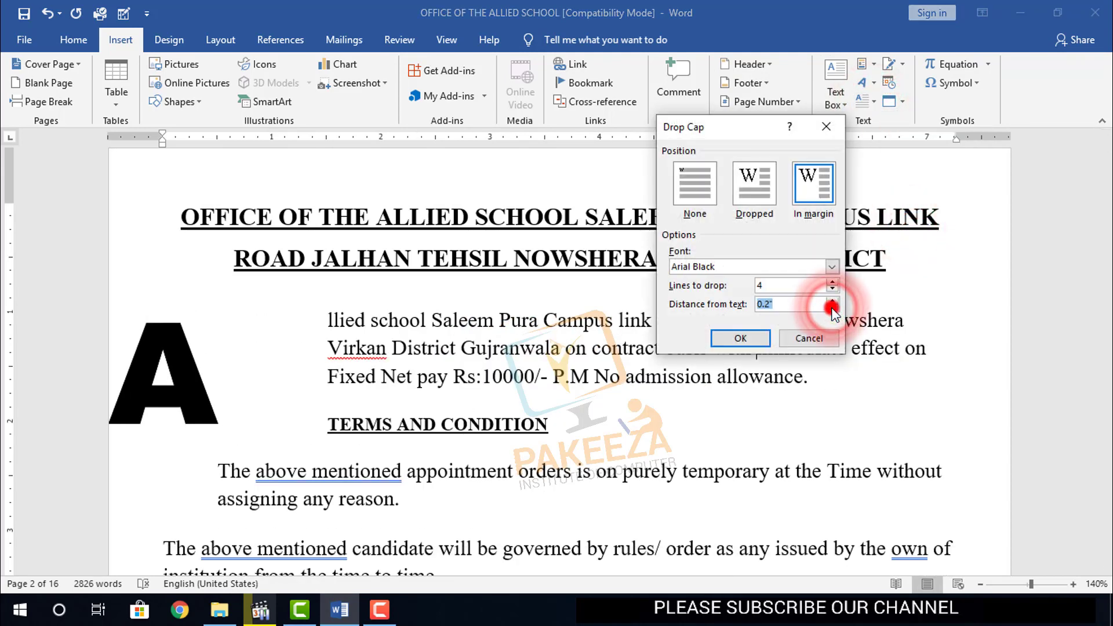
left_click(740, 338)
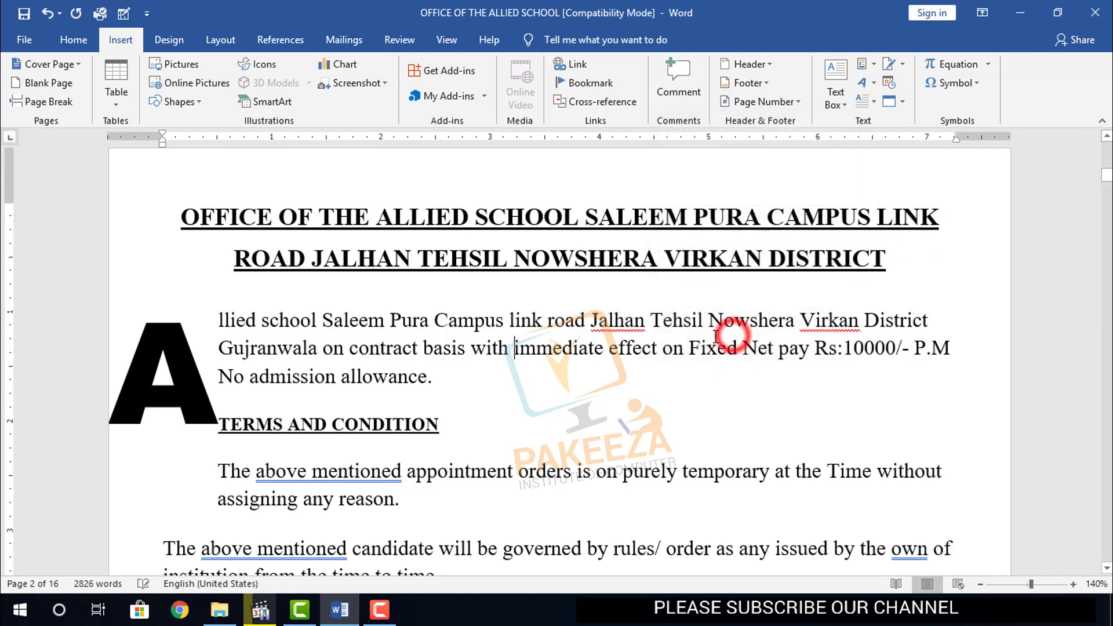
Set the margin drop cap's distance from text to 0.6 inch
left_click(865, 103)
left_click(902, 227)
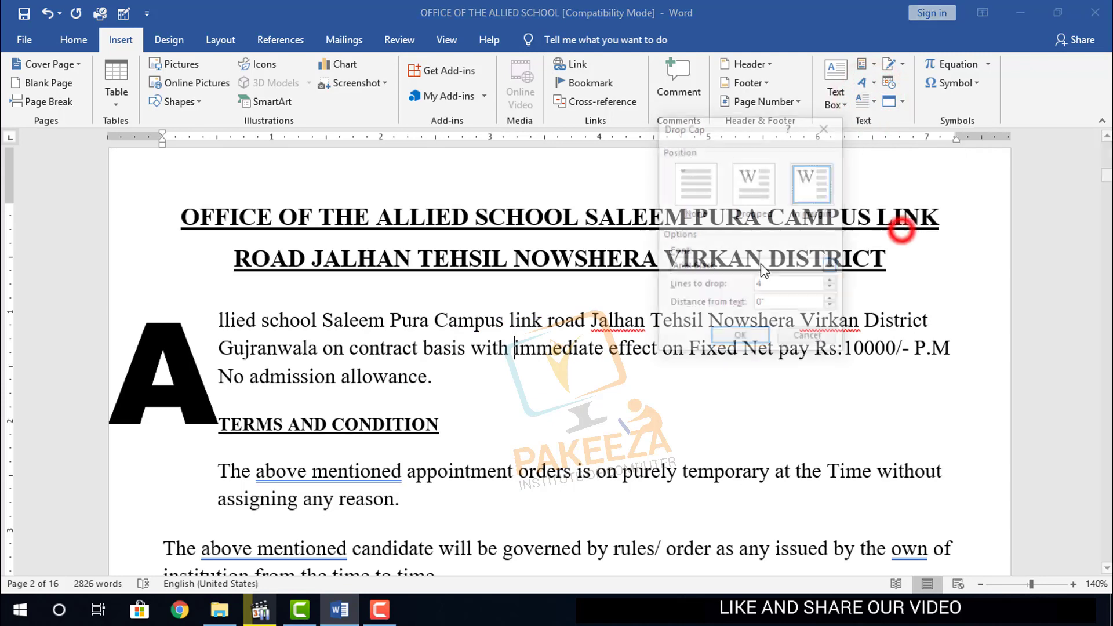
double_click(831, 300)
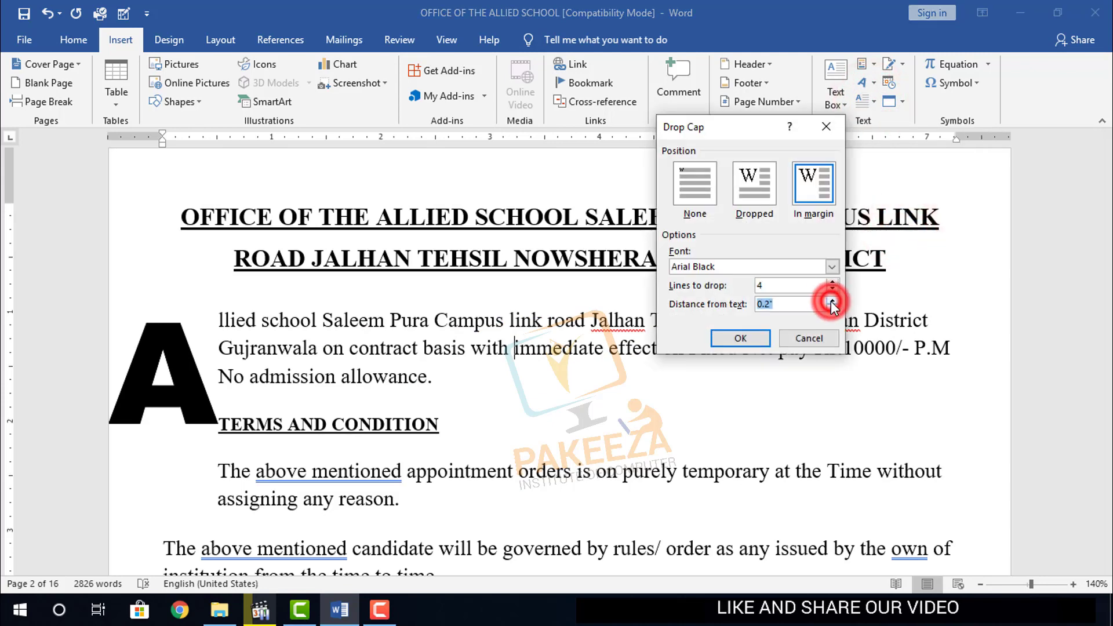
double_click(831, 300)
double_click(831, 300)
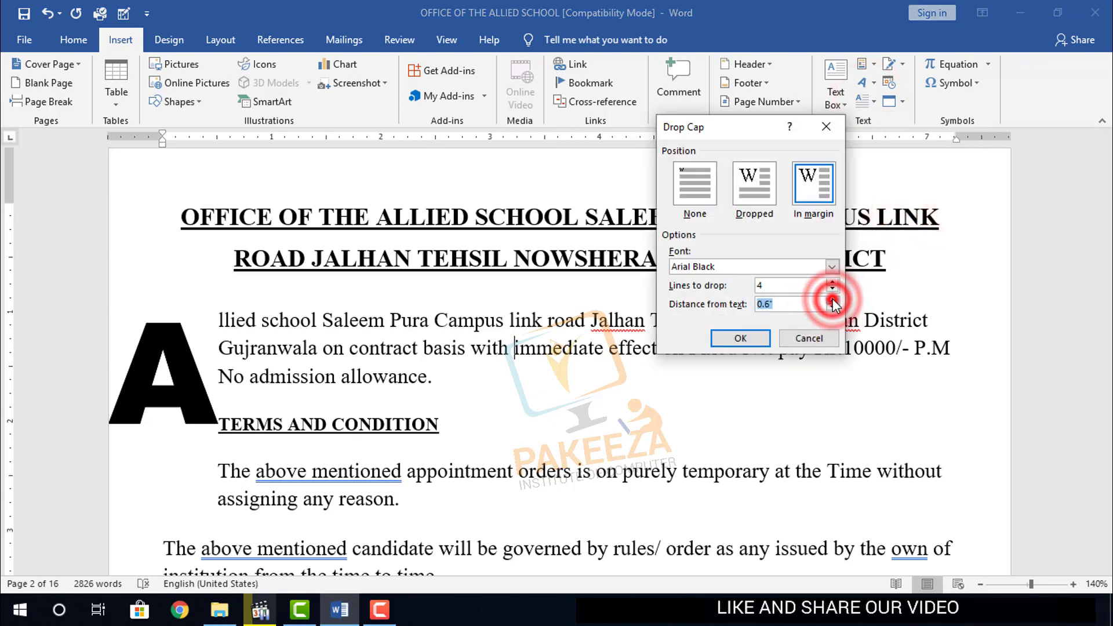
left_click(834, 306)
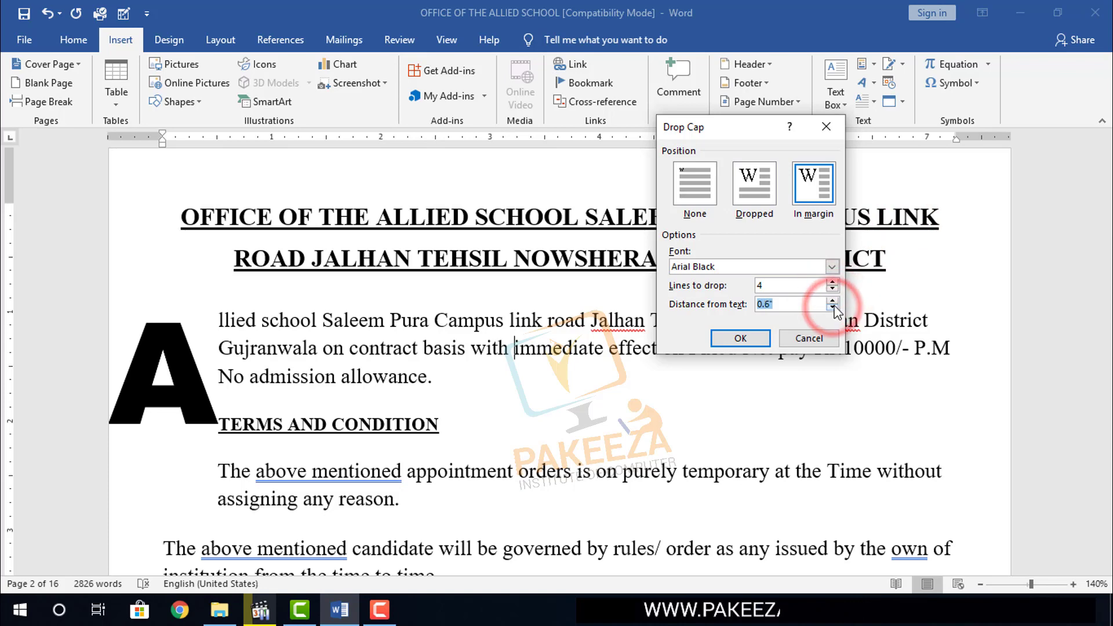
left_click(740, 339)
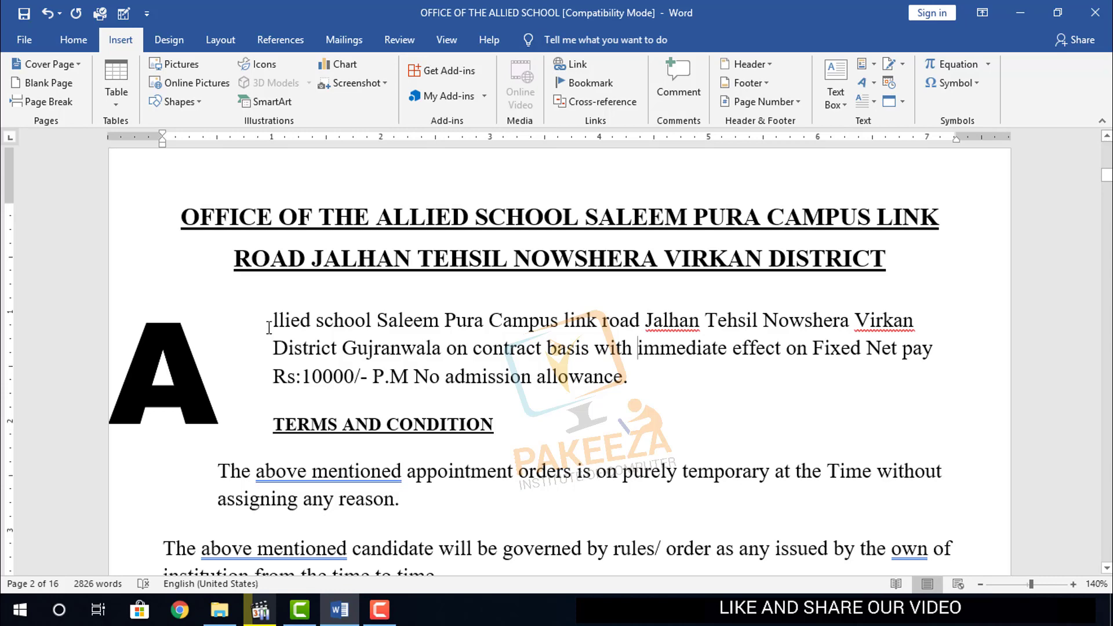
Return to the top of page 1 and select 'DROP CAP' in the title
scroll(446, 316, "up", 5)
scroll(536, 277, "up", 4)
scroll(536, 277, "up", 5)
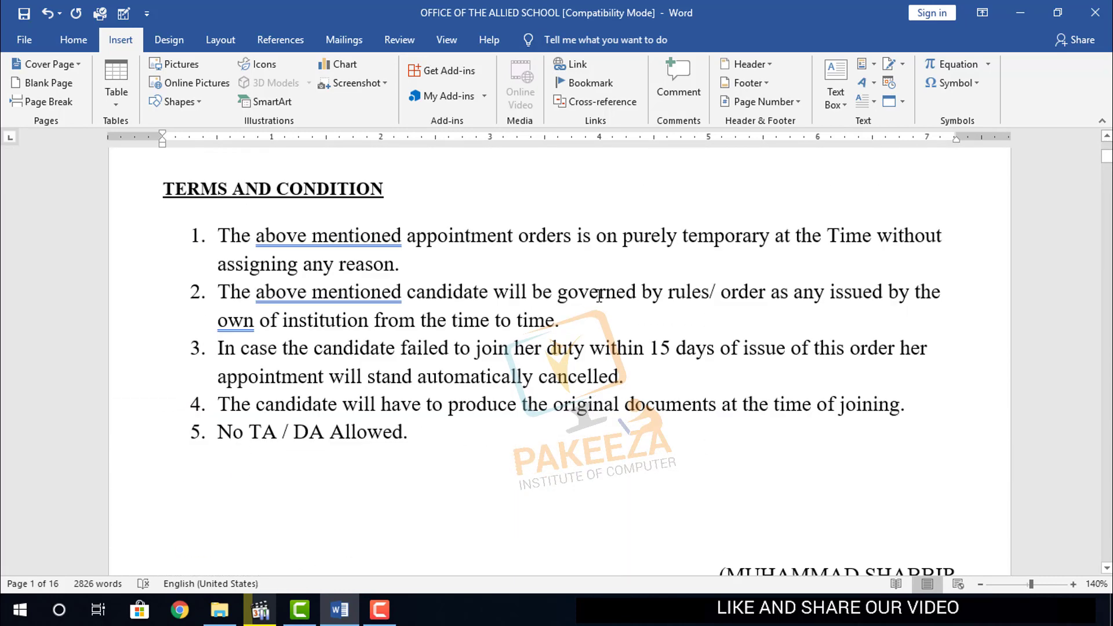
scroll(536, 277, "up", 4)
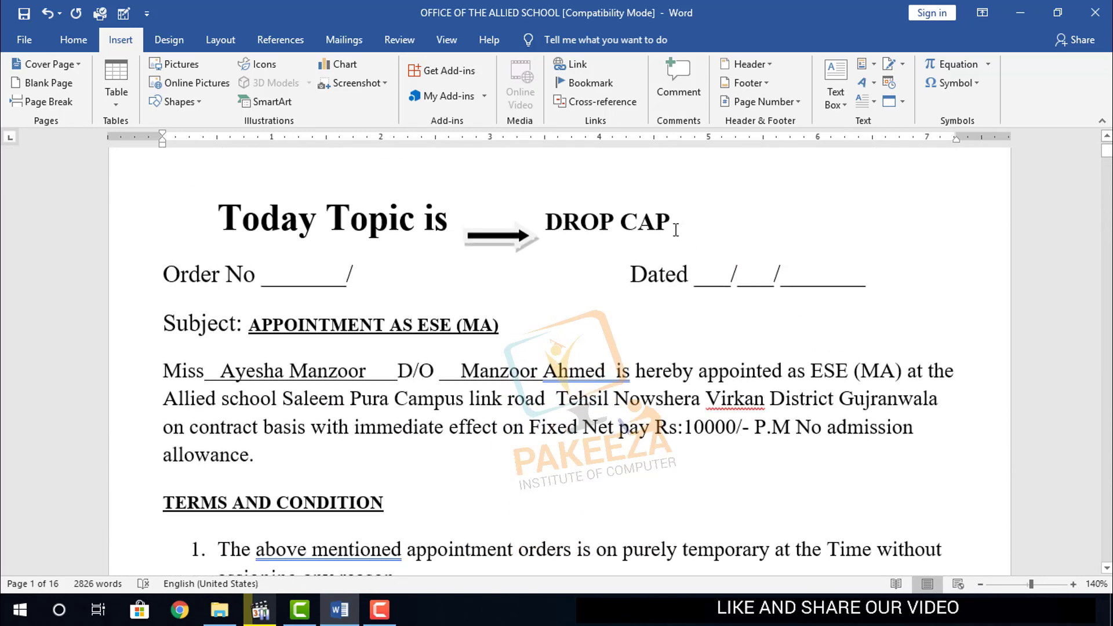
left_click_drag(676, 230, 548, 226)
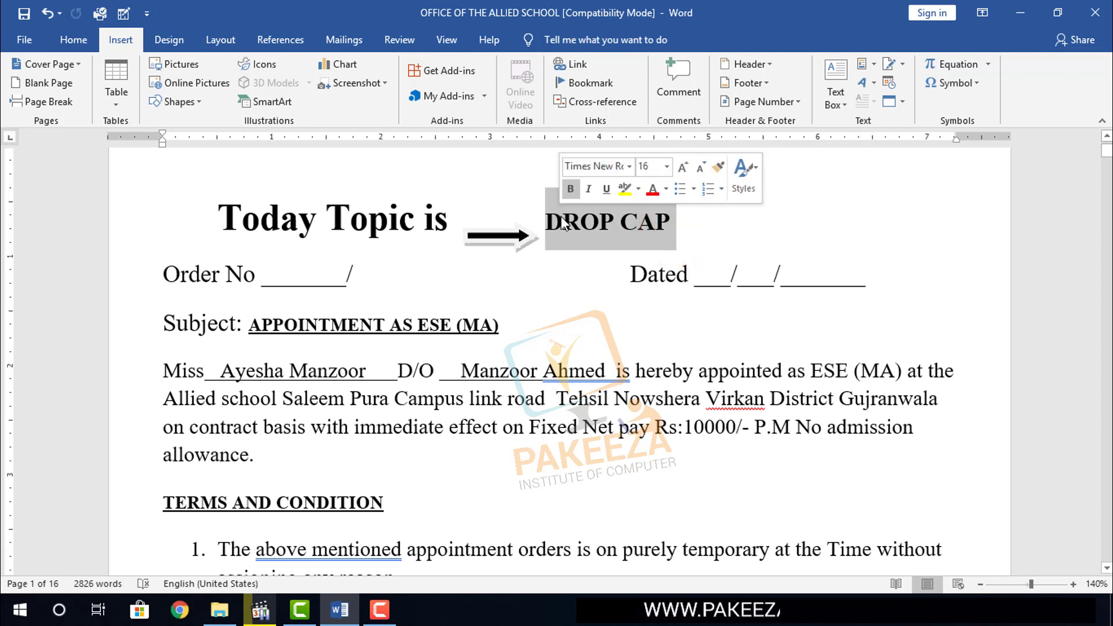